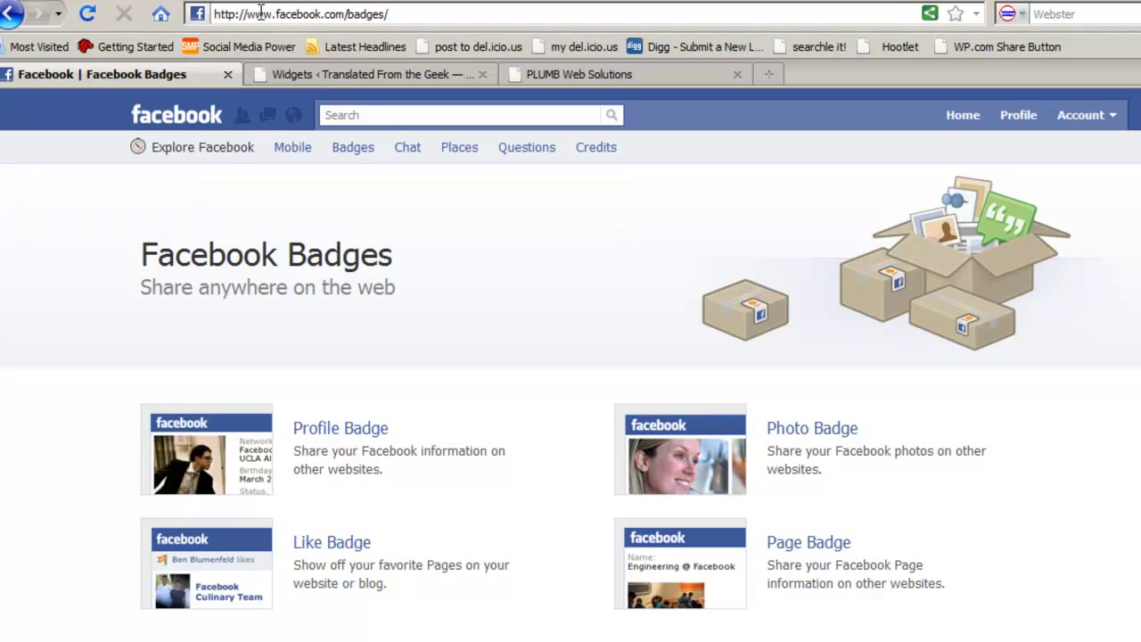
# Highlight the facebook.com/badges address in the address bar, then clear the selection.
pyautogui.moveTo(393, 14); pyautogui.dragTo(210, 16)
pyautogui.click(409, 13)
# Open the Profile Badge, choose Other, and copy its embed code.
pyautogui.click(306, 435)
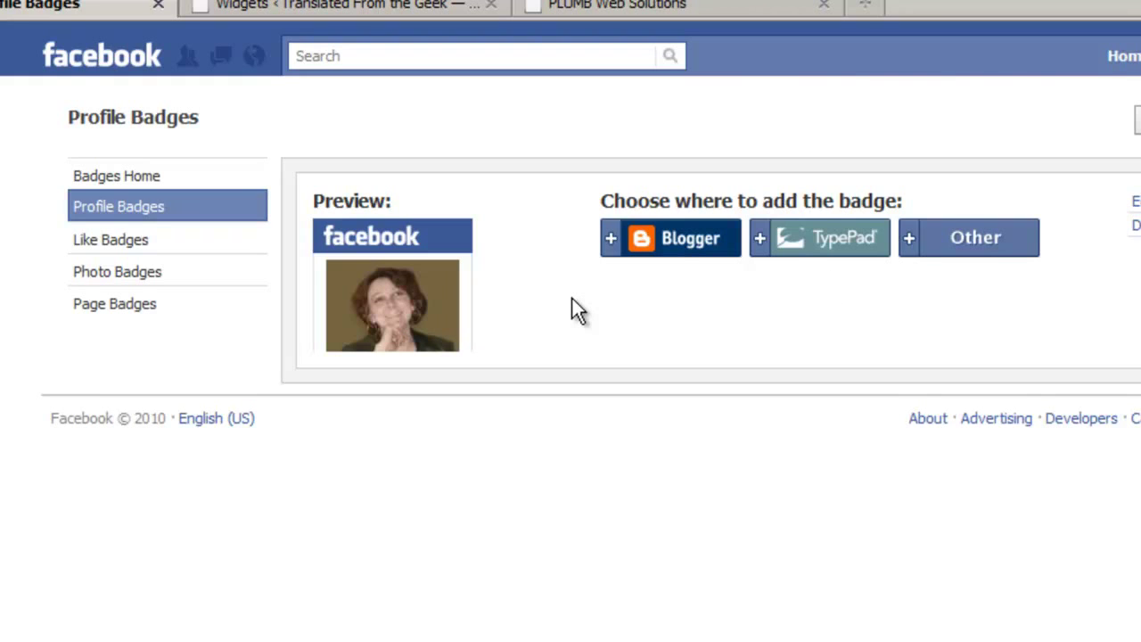
pyautogui.click(905, 237)
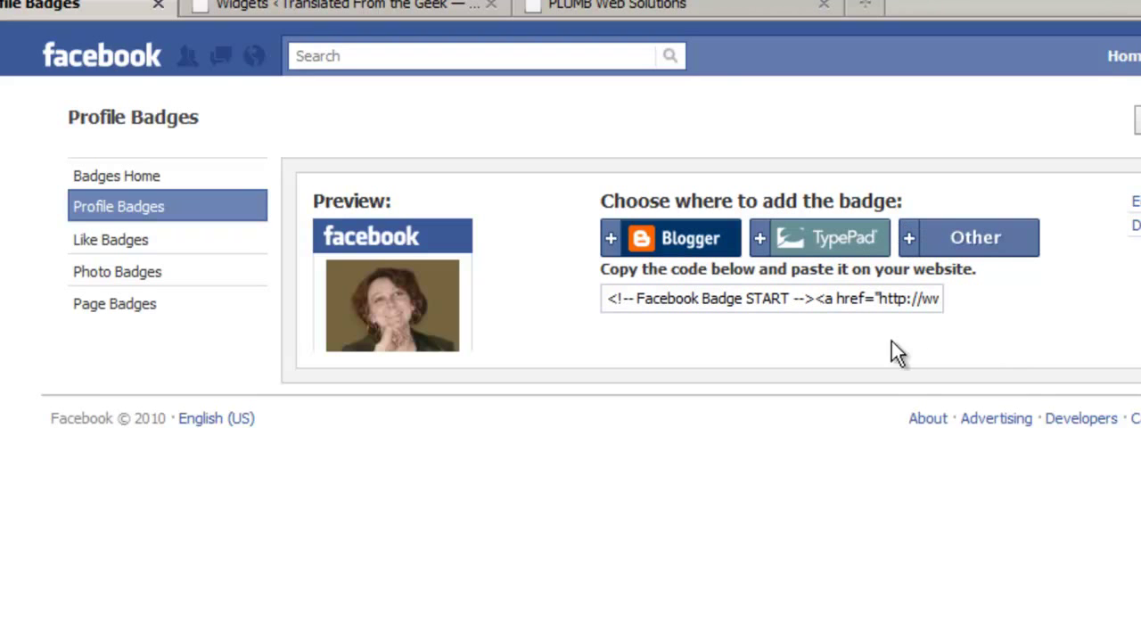
pyautogui.click(765, 298)
pyautogui.rightClick(765, 300)
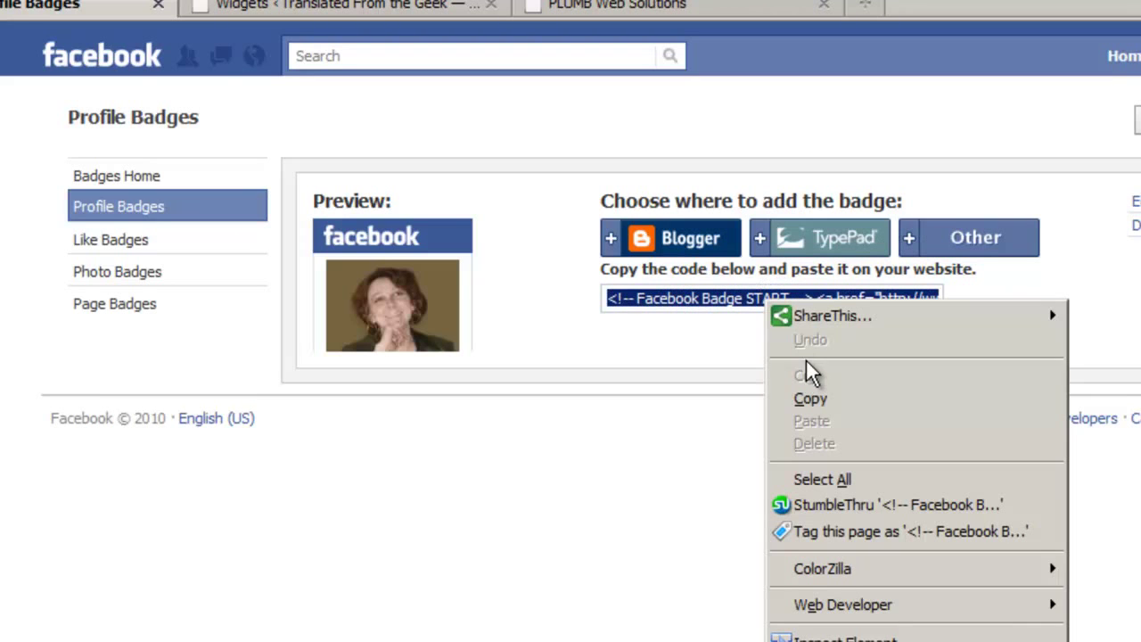
pyautogui.click(796, 399)
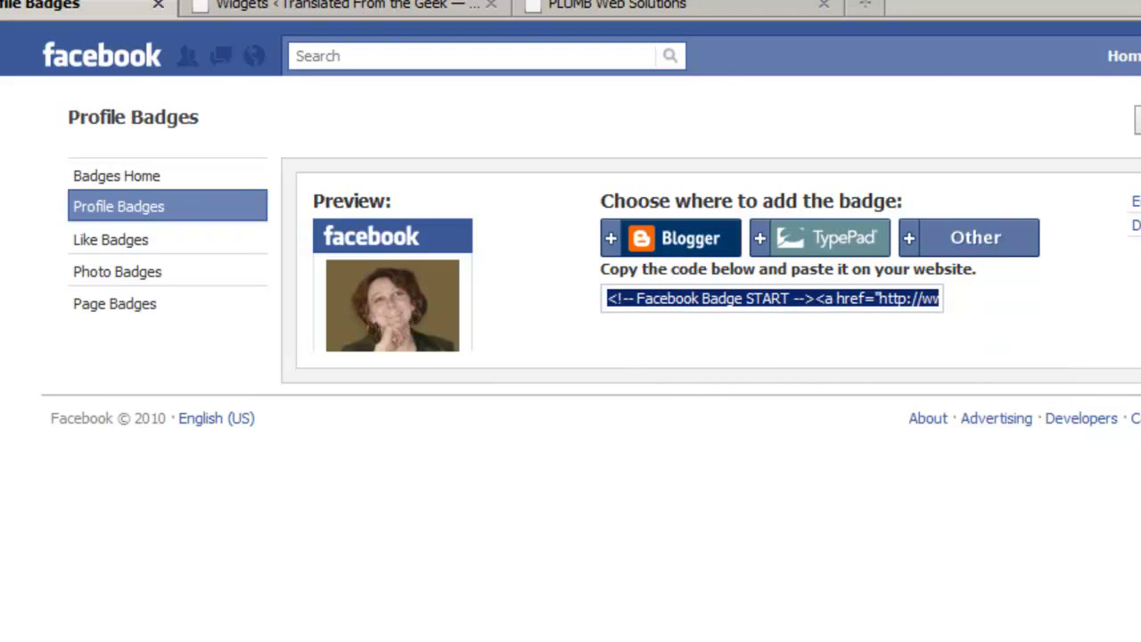
pyautogui.click(243, 9)
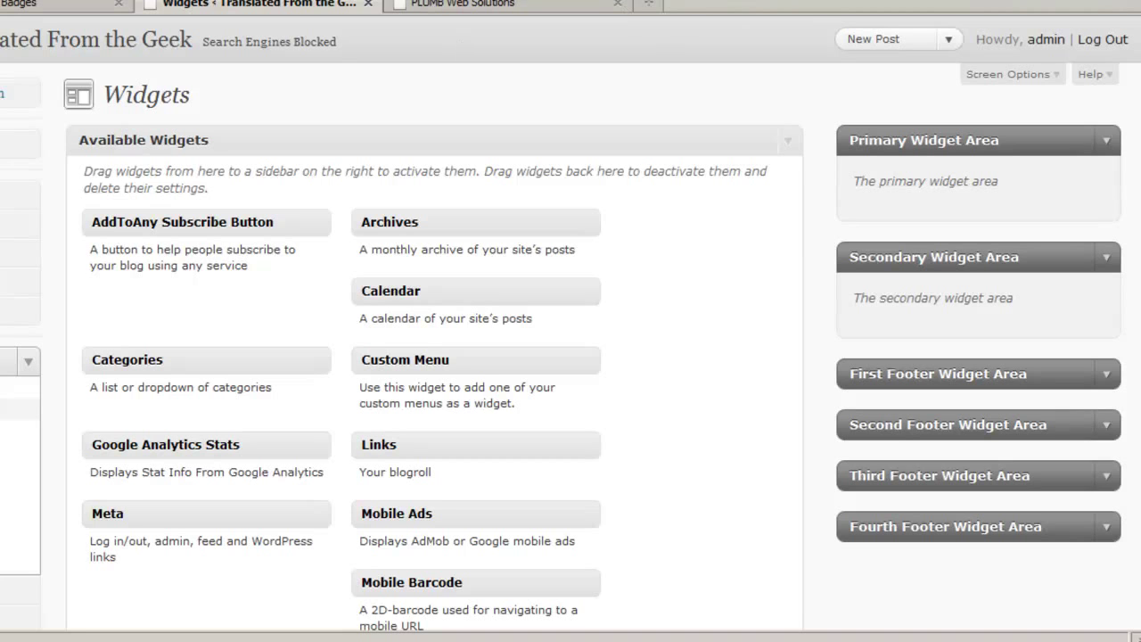
pyautogui.scroll(-3, 570, 321)
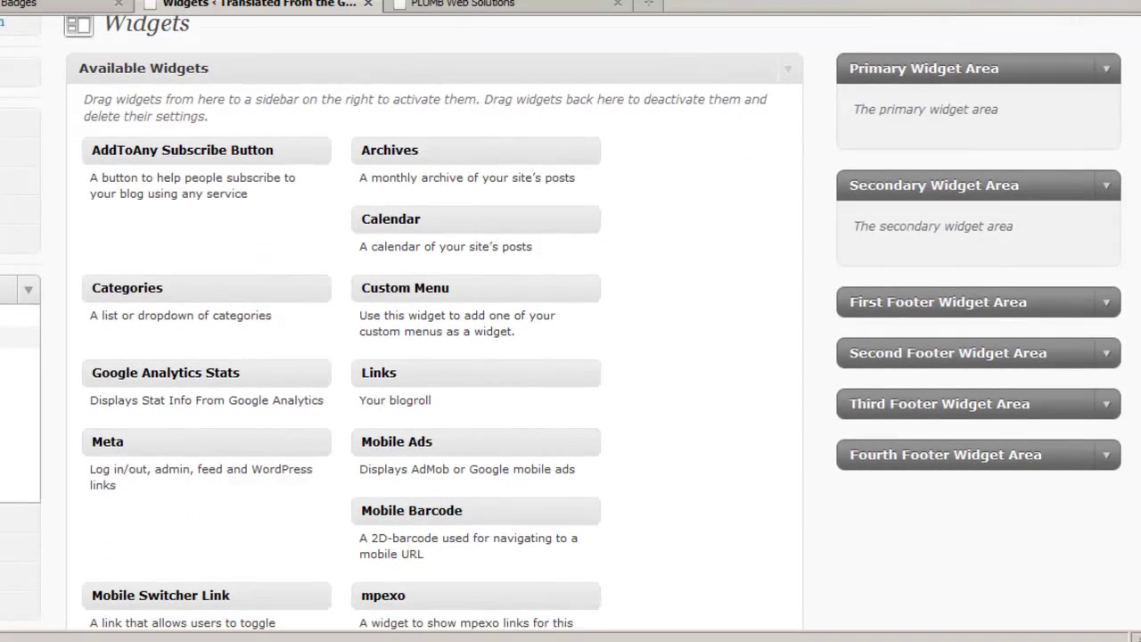
pyautogui.scroll(-10, 541, 327)
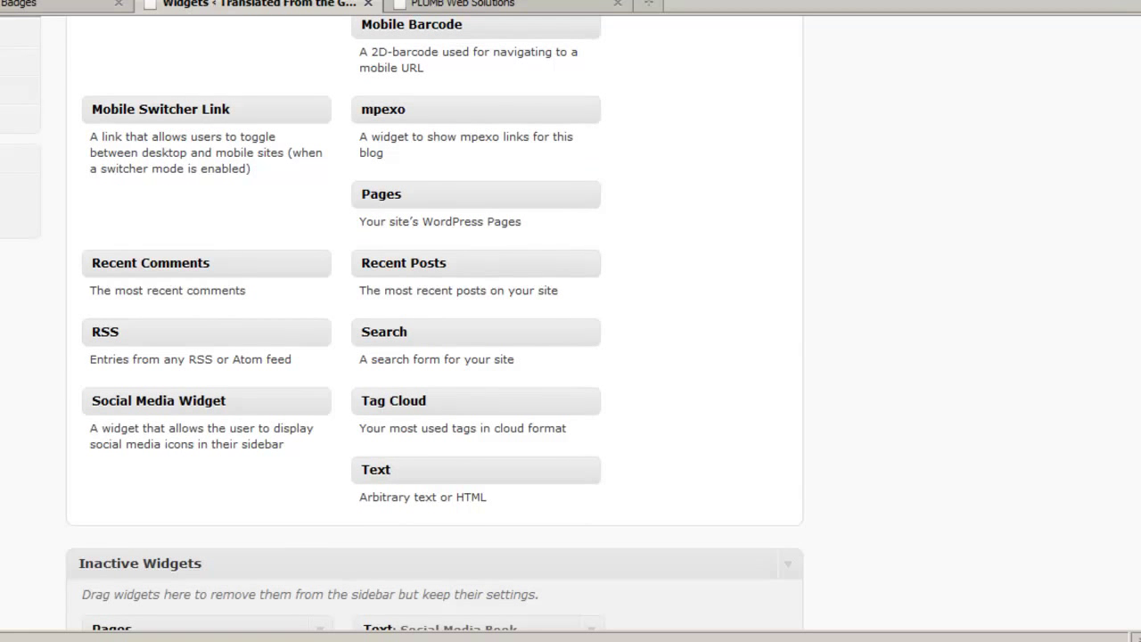
# Add a Text widget titled 'Facebook Profile' holding the pasted badge code to the Primary Widget Area, and save it.
pyautogui.moveTo(388, 473); pyautogui.dragTo(884, 212)
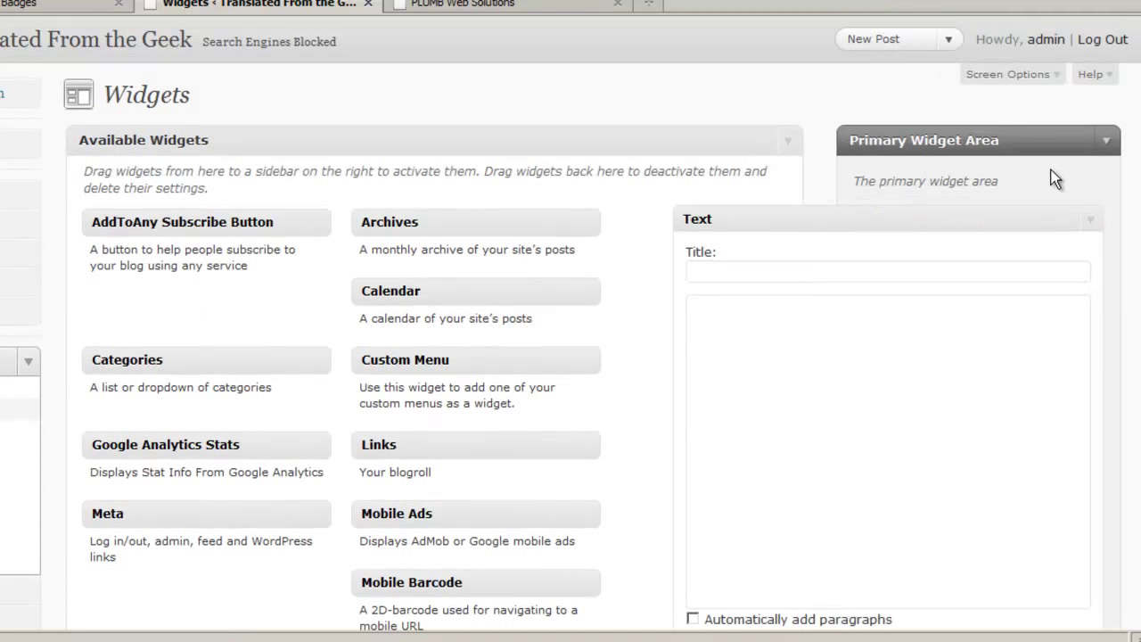
pyautogui.click(925, 267)
pyautogui.write('Face')
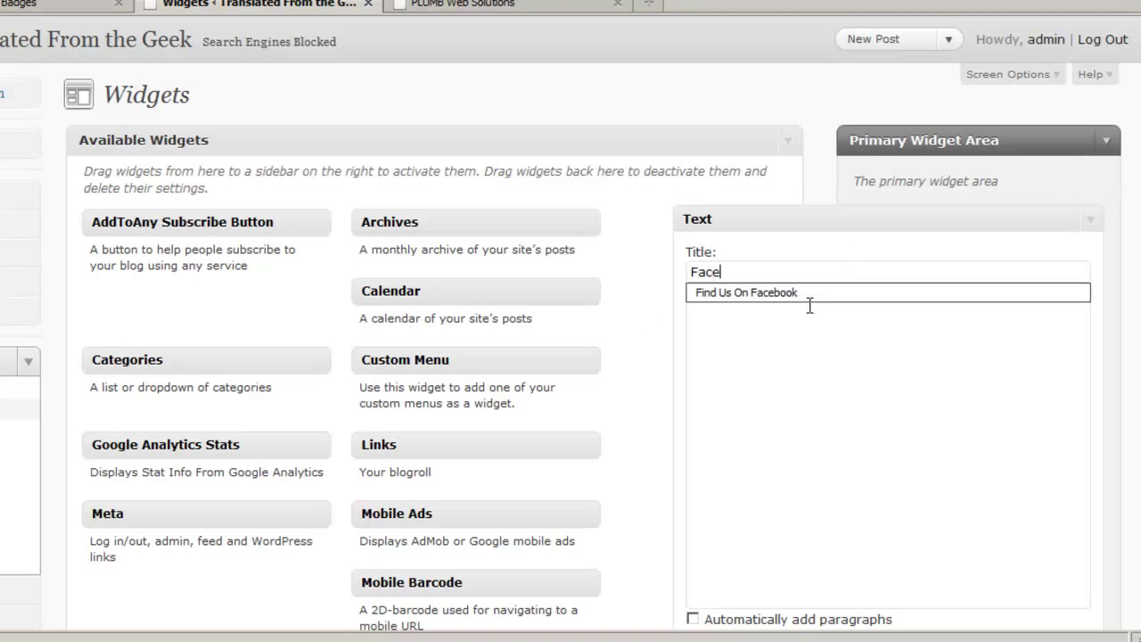
pyautogui.write('book P')
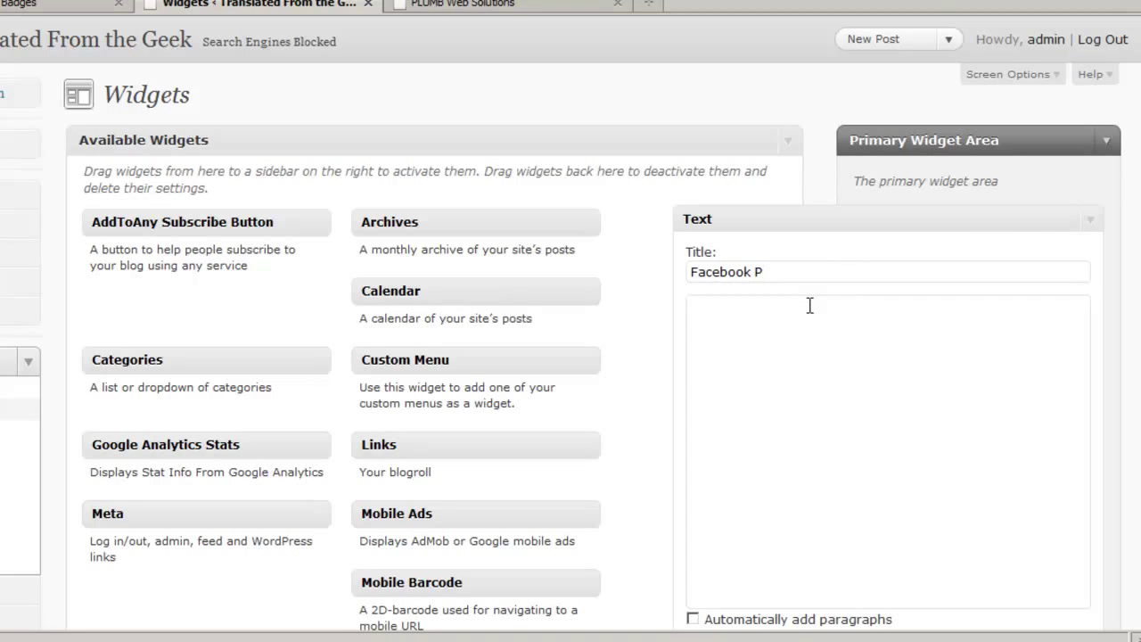
pyautogui.write('rofile')
pyautogui.click(810, 306)
pyautogui.hotkey('ctrl', 'v')
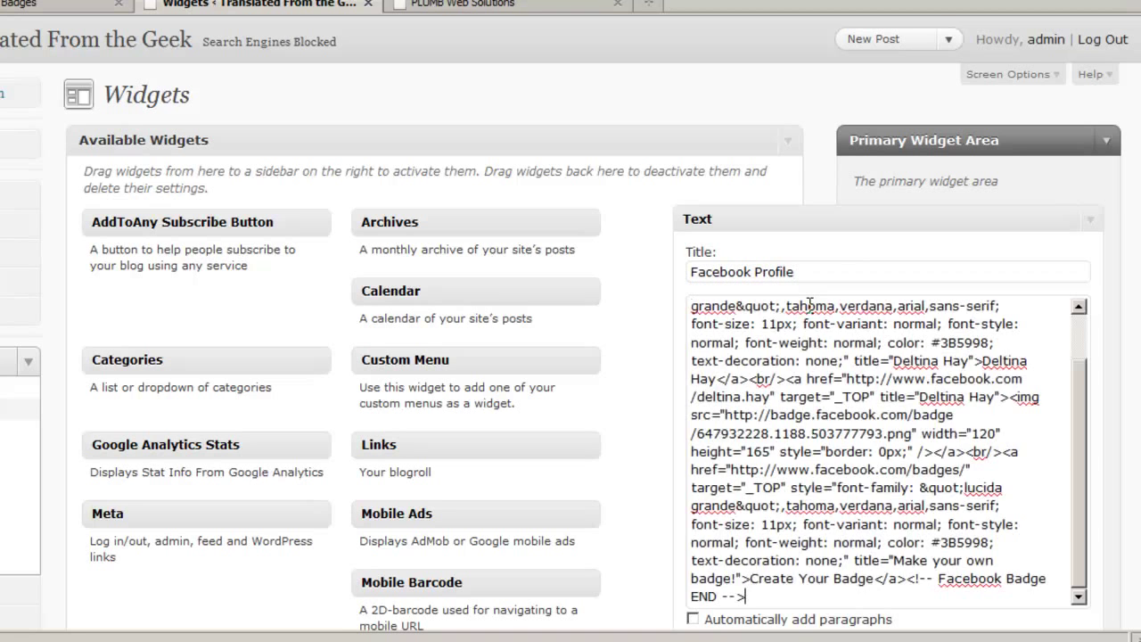
pyautogui.scroll(-2, 1004, 303)
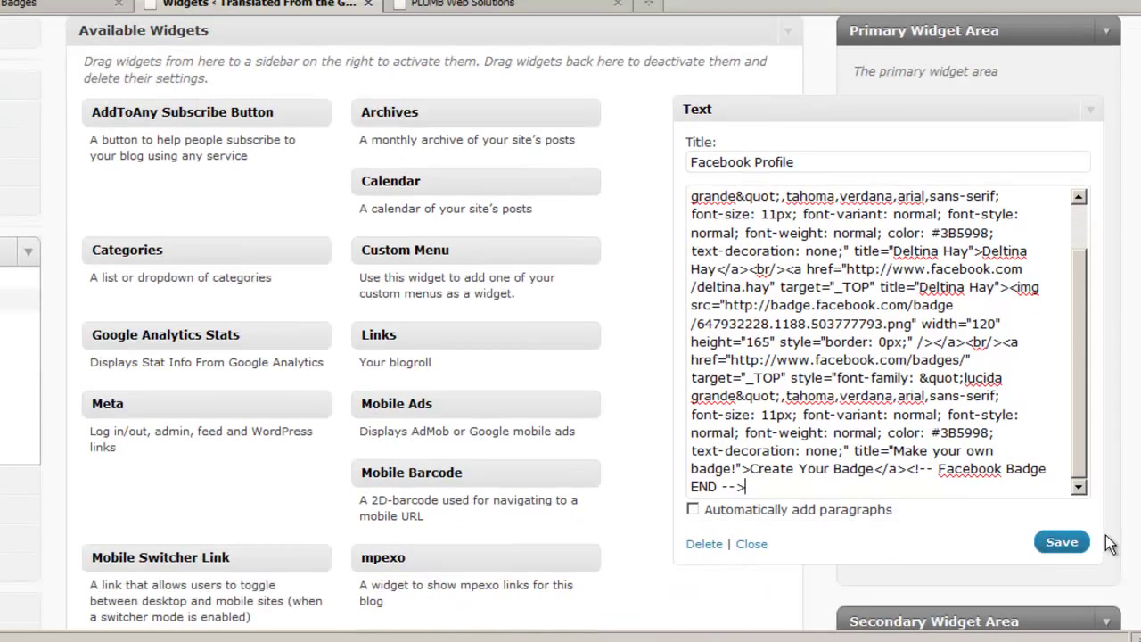
pyautogui.click(1059, 542)
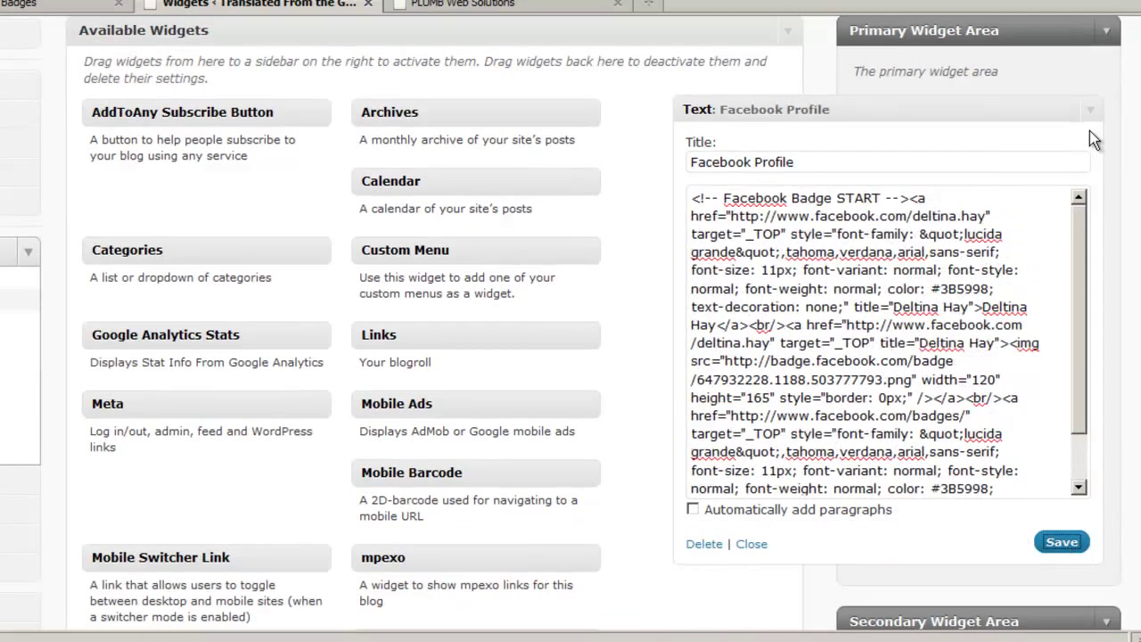
pyautogui.scroll(2, 847, 54)
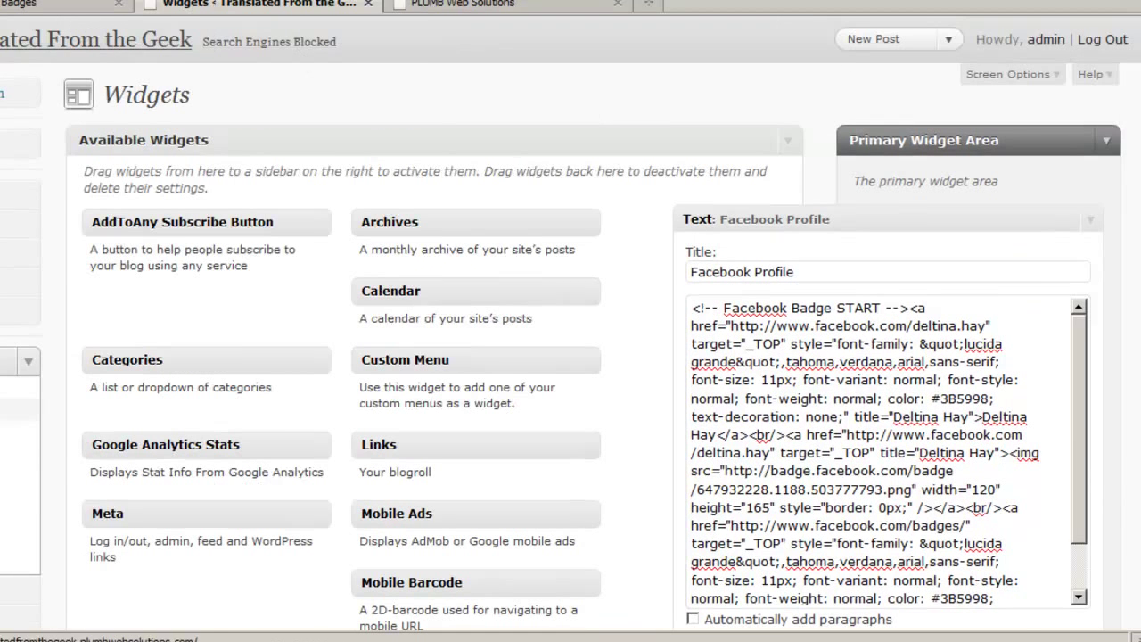
# Check the Facebook Profile badge in the blog's sidebar, then collapse the widget on the Widgets page.
pyautogui.click(107, 40)
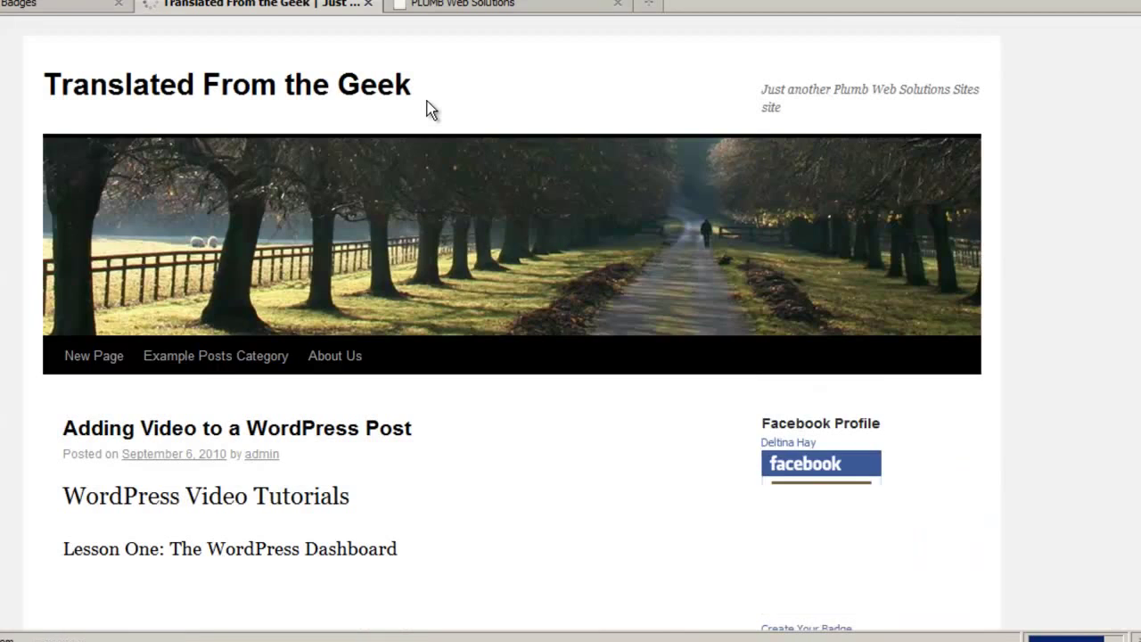
pyautogui.scroll(-3, 1109, 160)
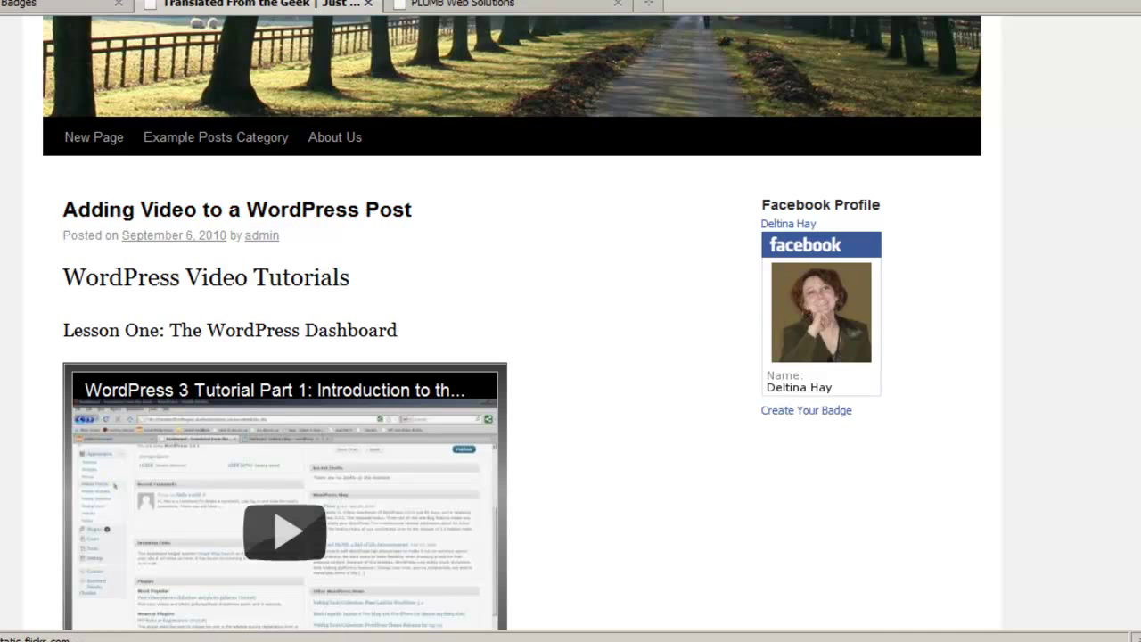
pyautogui.hotkey('alt', 'Left')
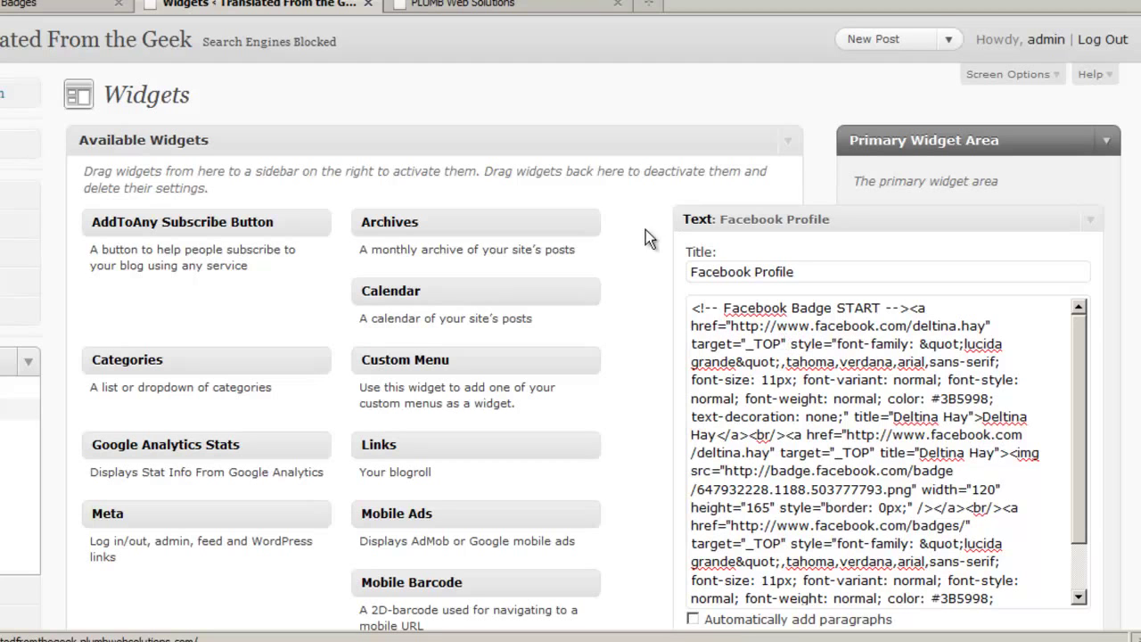
pyautogui.click(1093, 229)
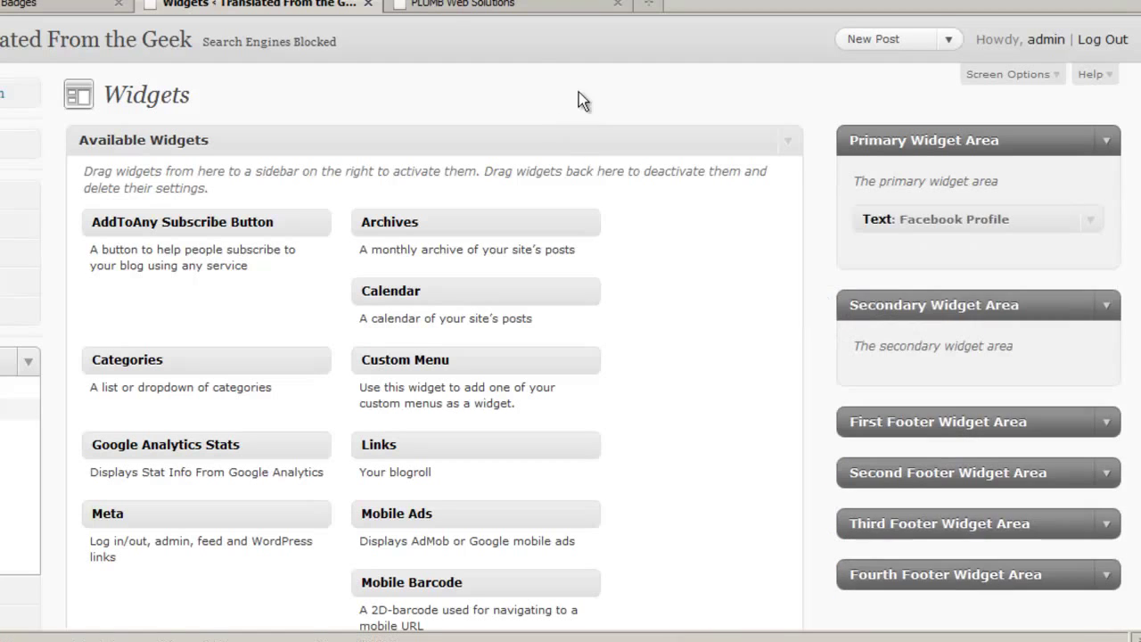
# Bring up the PLUMB Web Solutions page and place the cursor on the empty line below the HOME/ABOUT/FAQ menu.
pyautogui.click(427, 7)
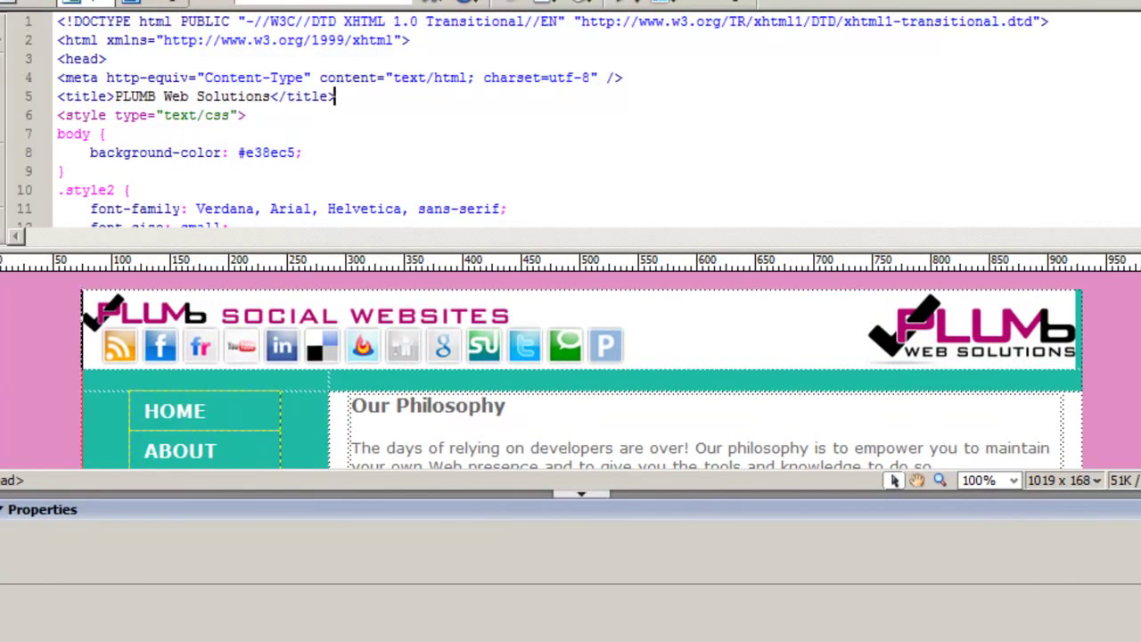
pyautogui.scroll(-2, 856, 374)
pyautogui.click(861, 356)
pyautogui.click(845, 363)
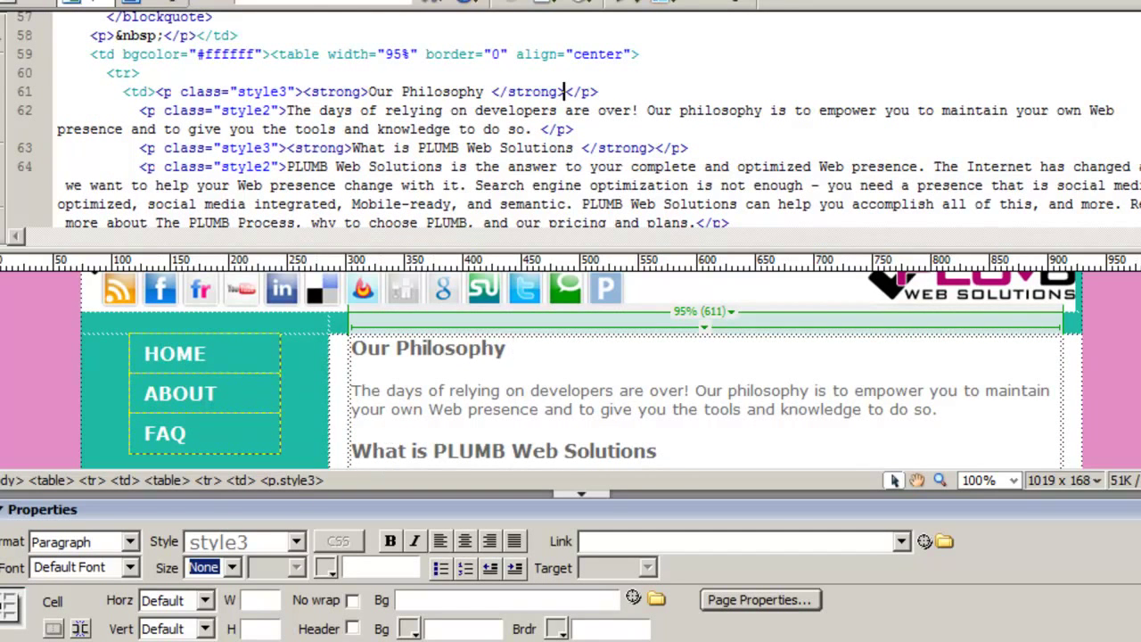
pyautogui.scroll(-5, 522, 339)
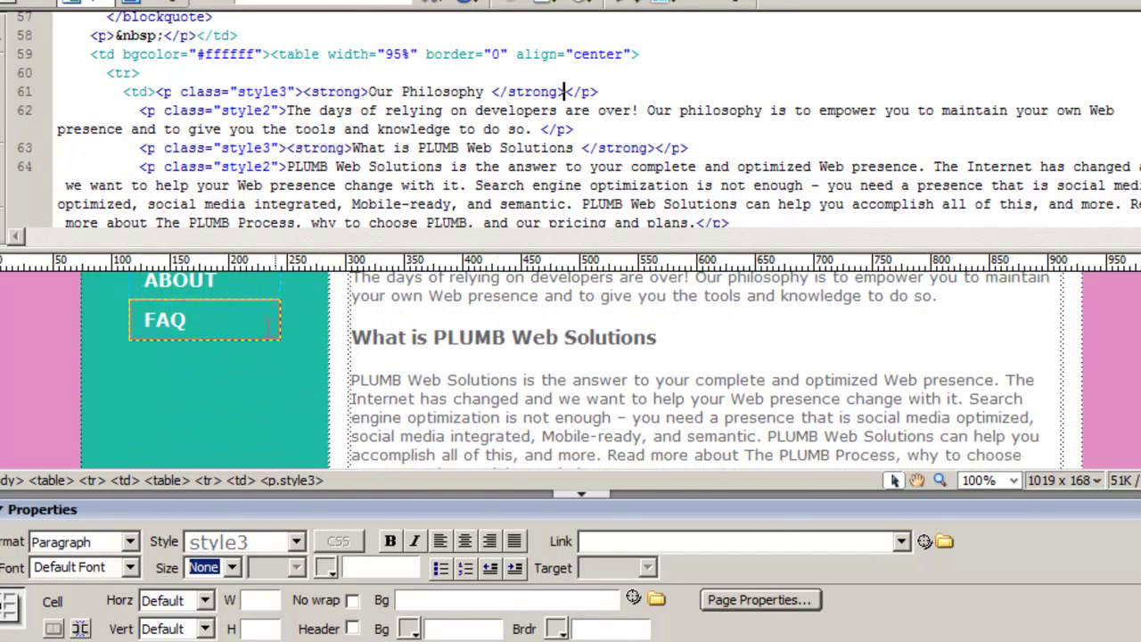
pyautogui.click(195, 321)
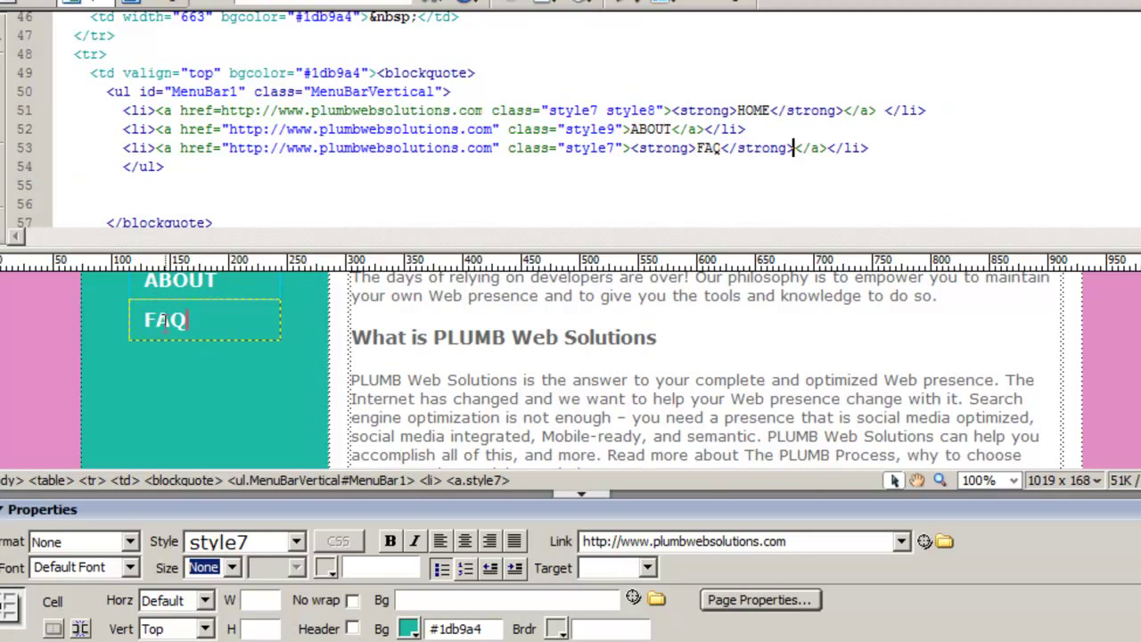
pyautogui.click(169, 185)
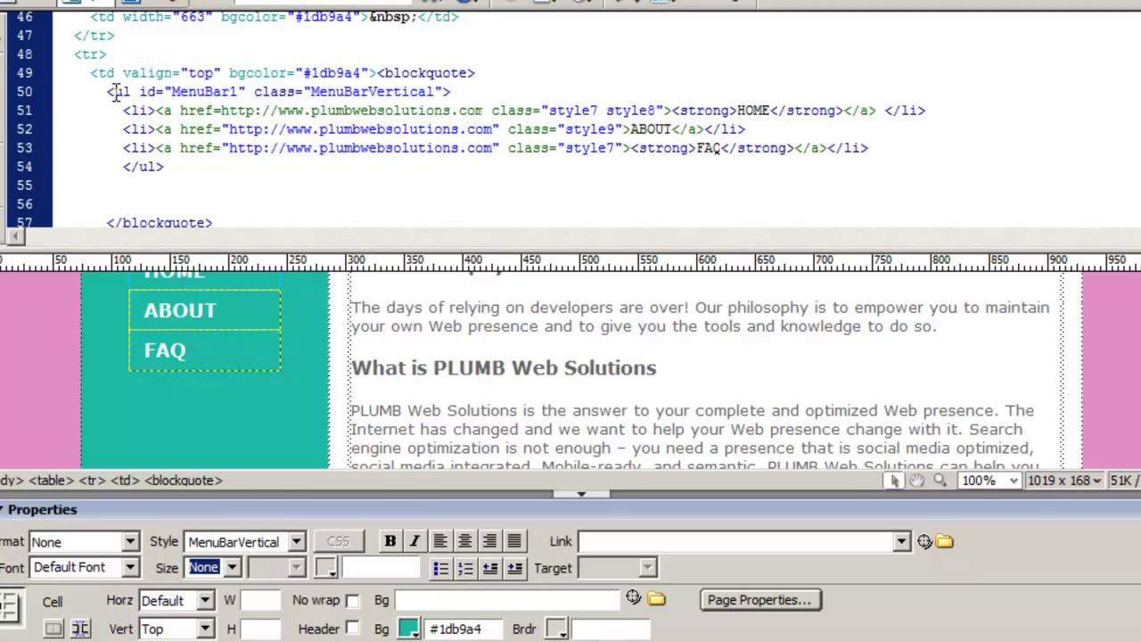
# Paste the Facebook profile badge code on the empty line after the MenuBar1 menu list.
pyautogui.click(116, 92)
pyautogui.doubleClick(121, 91)
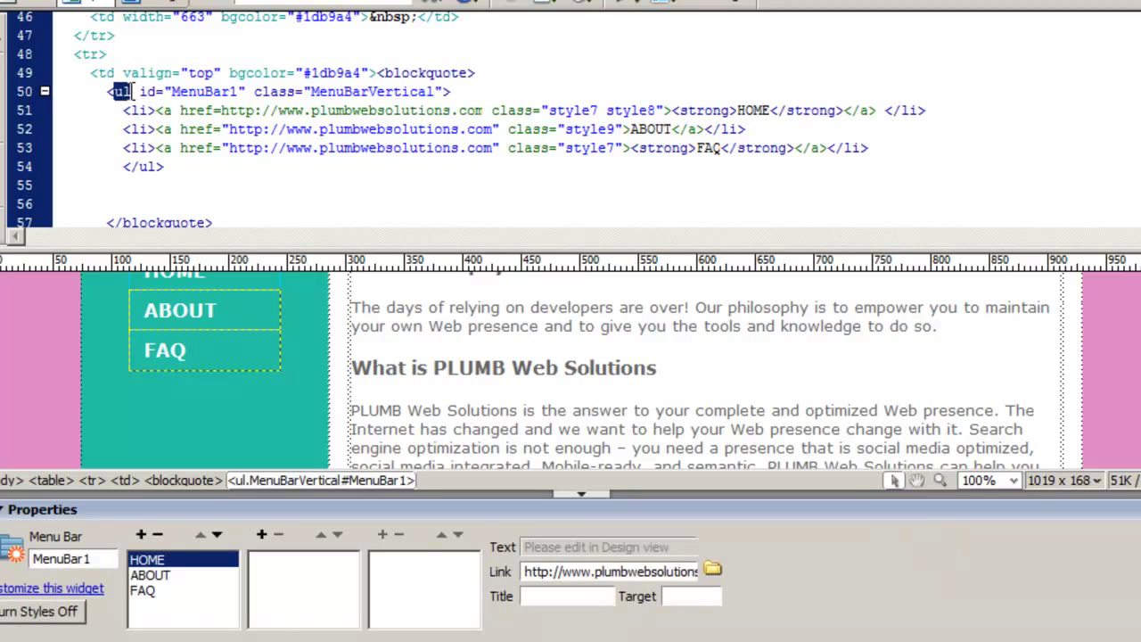
pyautogui.doubleClick(137, 110)
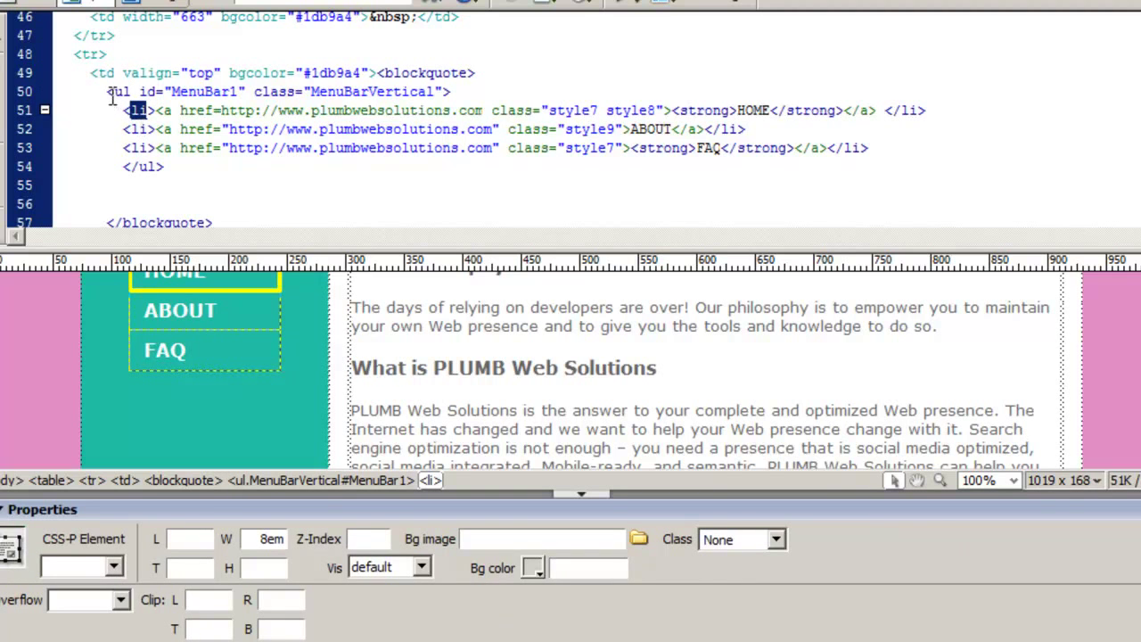
pyautogui.doubleClick(121, 92)
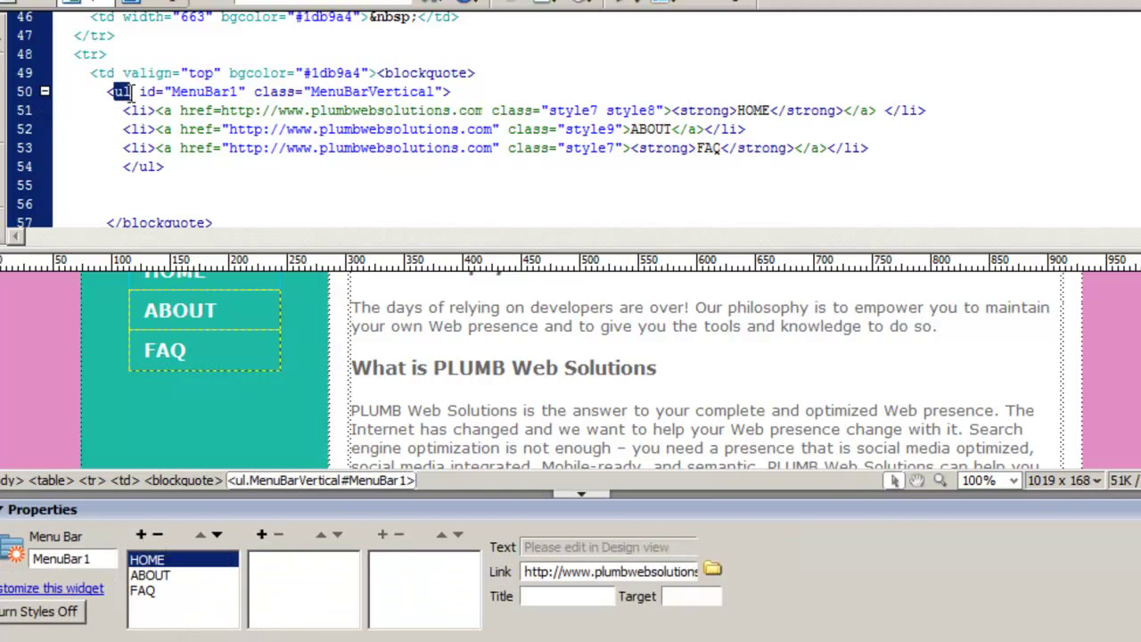
pyautogui.doubleClick(143, 168)
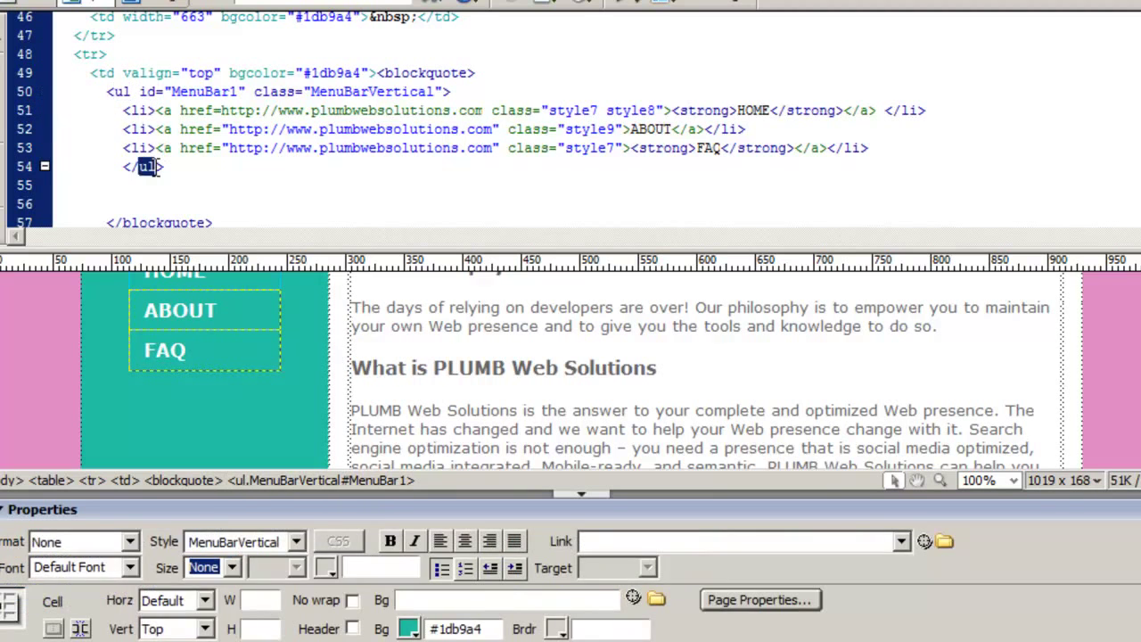
pyautogui.click(218, 309)
pyautogui.click(187, 351)
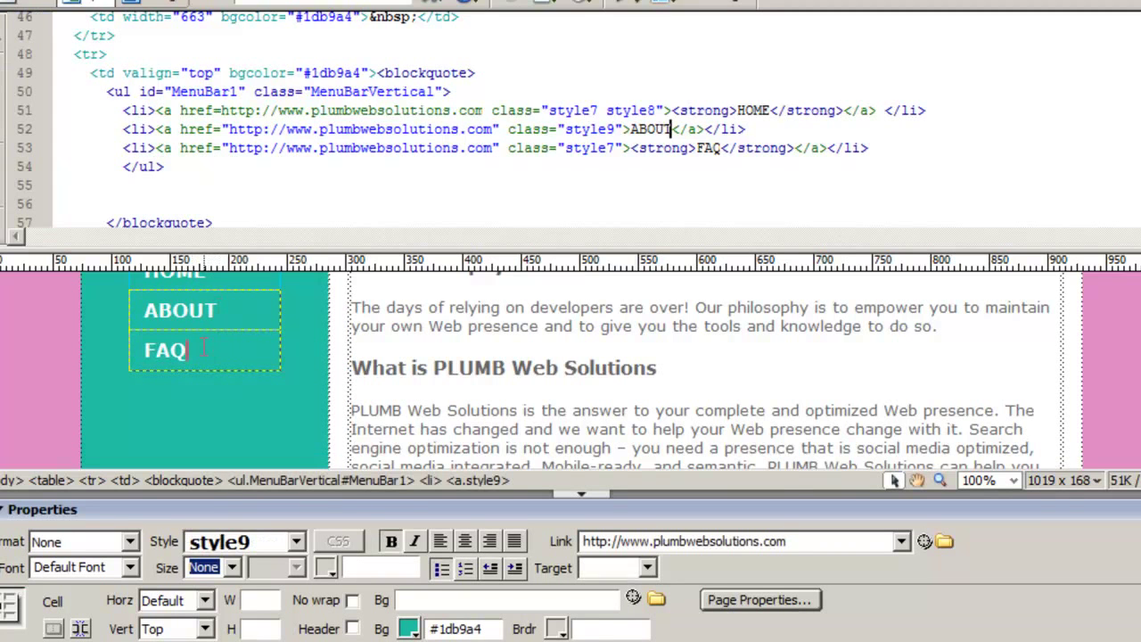
pyautogui.click(125, 194)
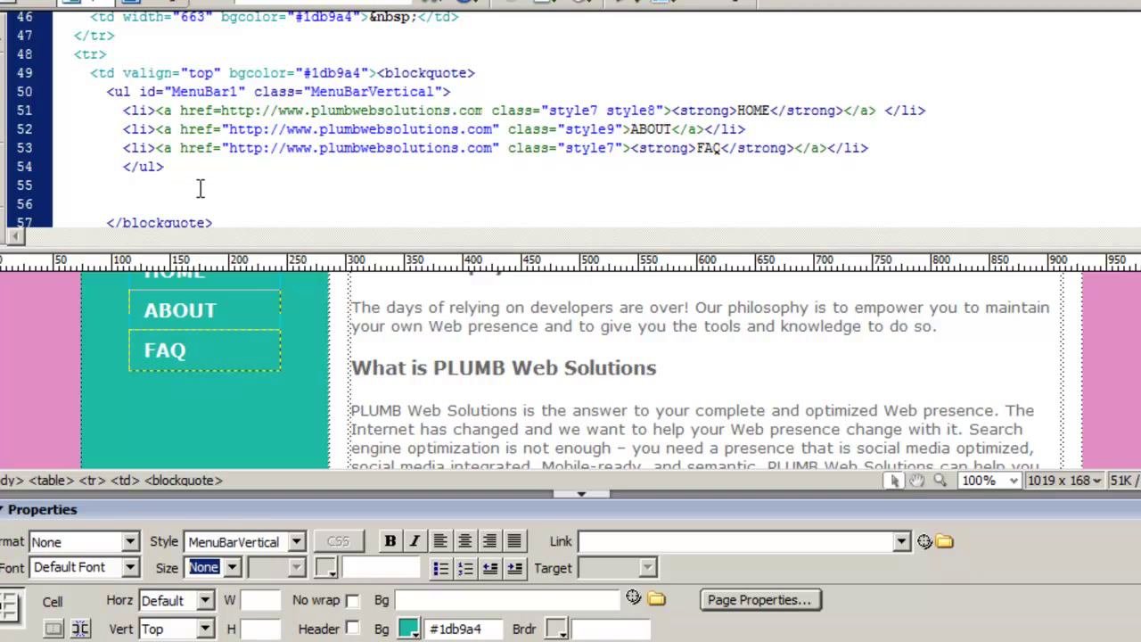
pyautogui.hotkey('ctrl', 'v')
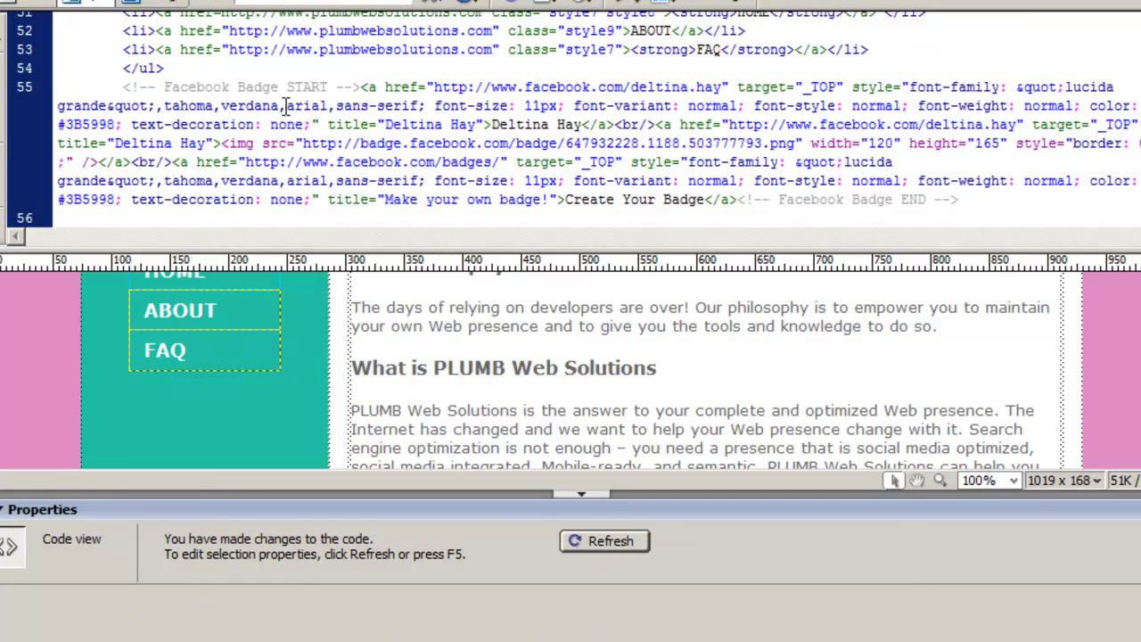
# Review the pasted badge code, refresh Design view, and preview the page, saving PWSmock first.
pyautogui.moveTo(125, 86); pyautogui.dragTo(359, 76)
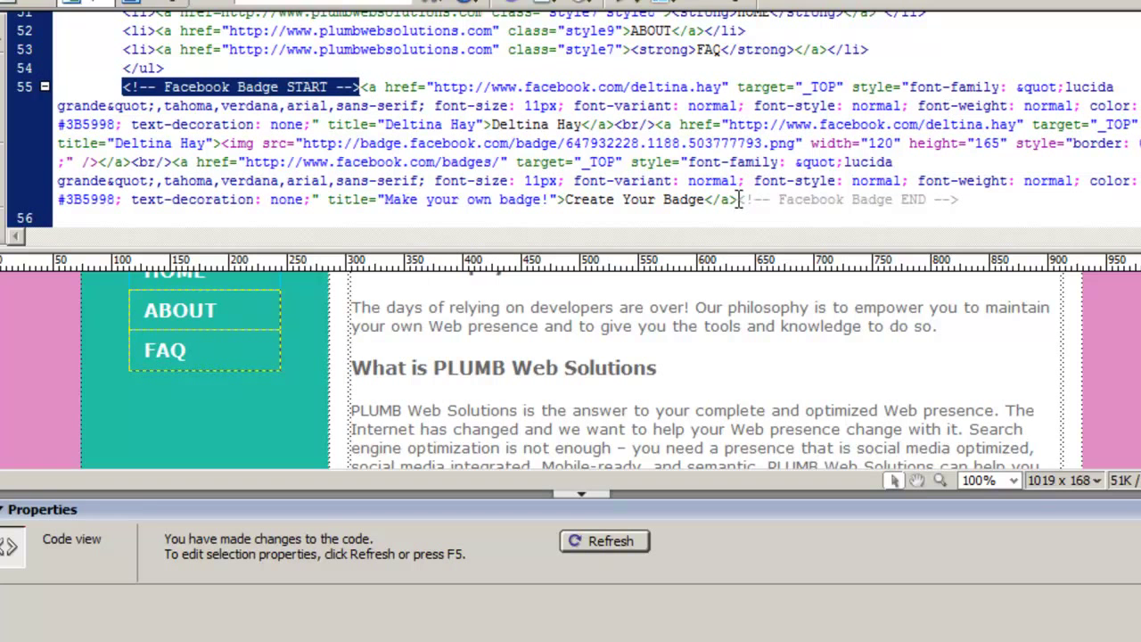
pyautogui.moveTo(737, 200); pyautogui.dragTo(963, 200)
pyautogui.click(763, 124)
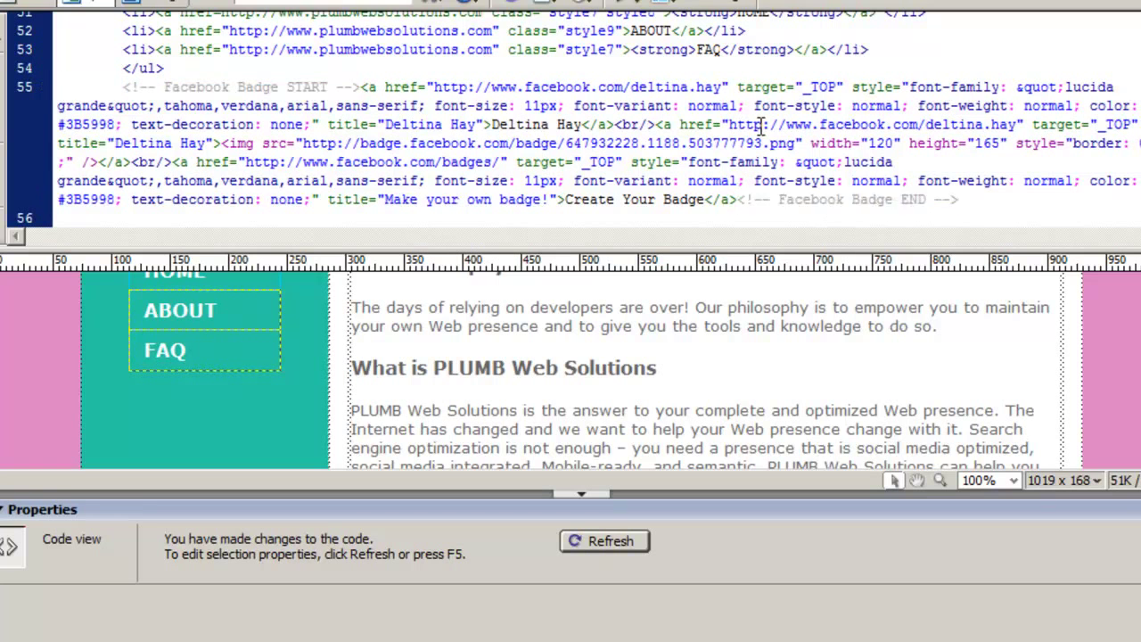
pyautogui.click(446, 304)
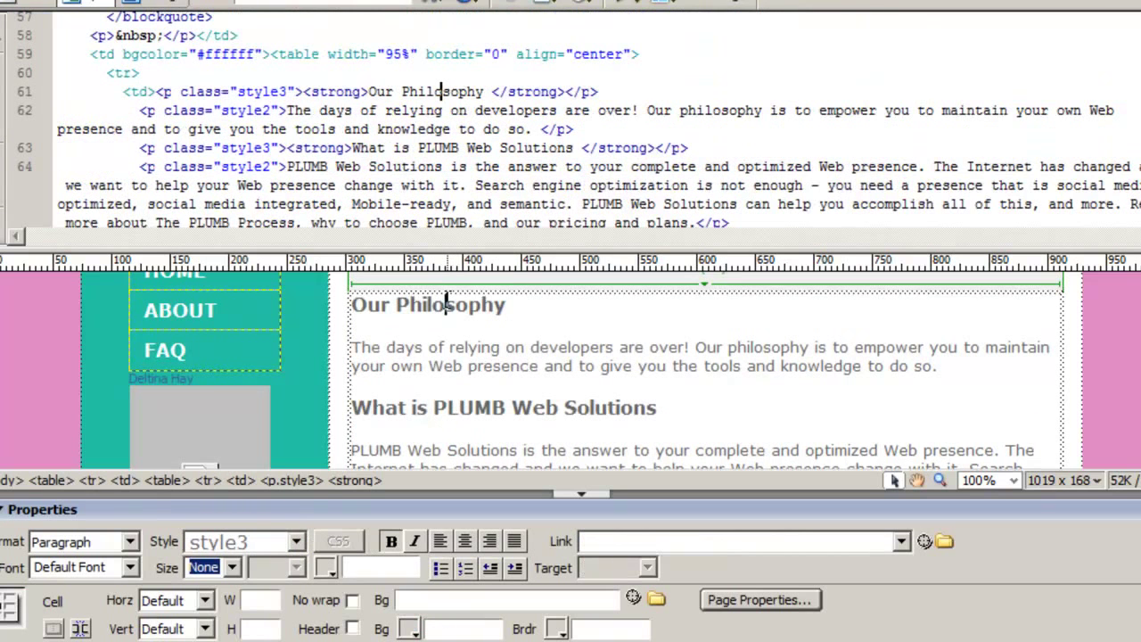
pyautogui.hotkey('ctrl', 'w')
pyautogui.click(624, 382)
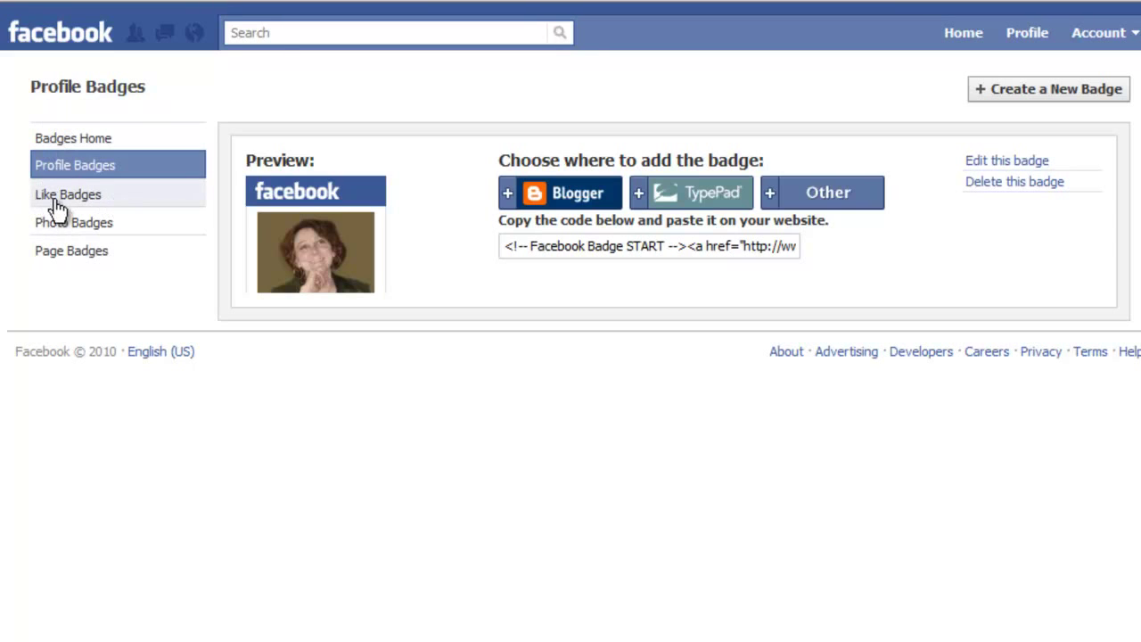
# Generate a Like badge for the Dalton Publishing page and copy its code.
pyautogui.click(57, 196)
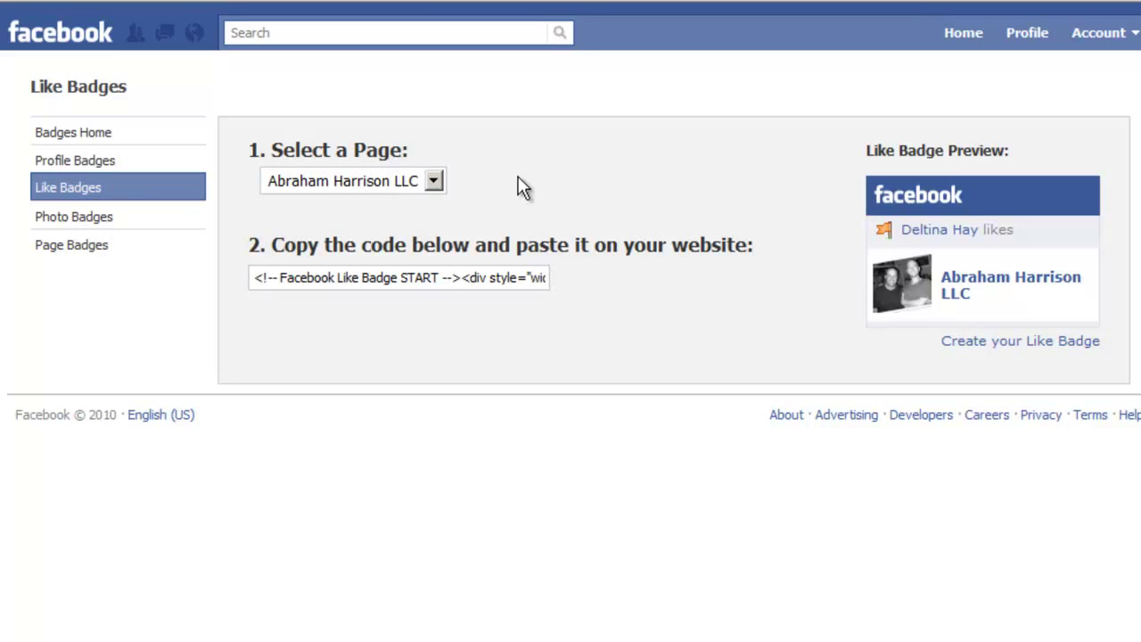
pyautogui.click(434, 183)
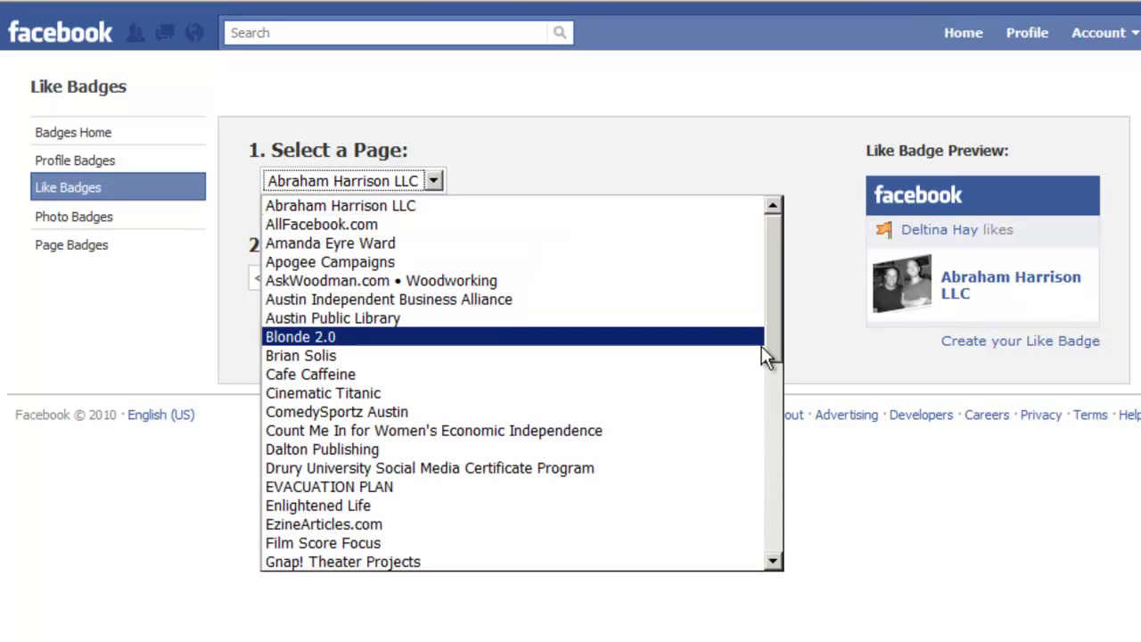
pyautogui.click(719, 452)
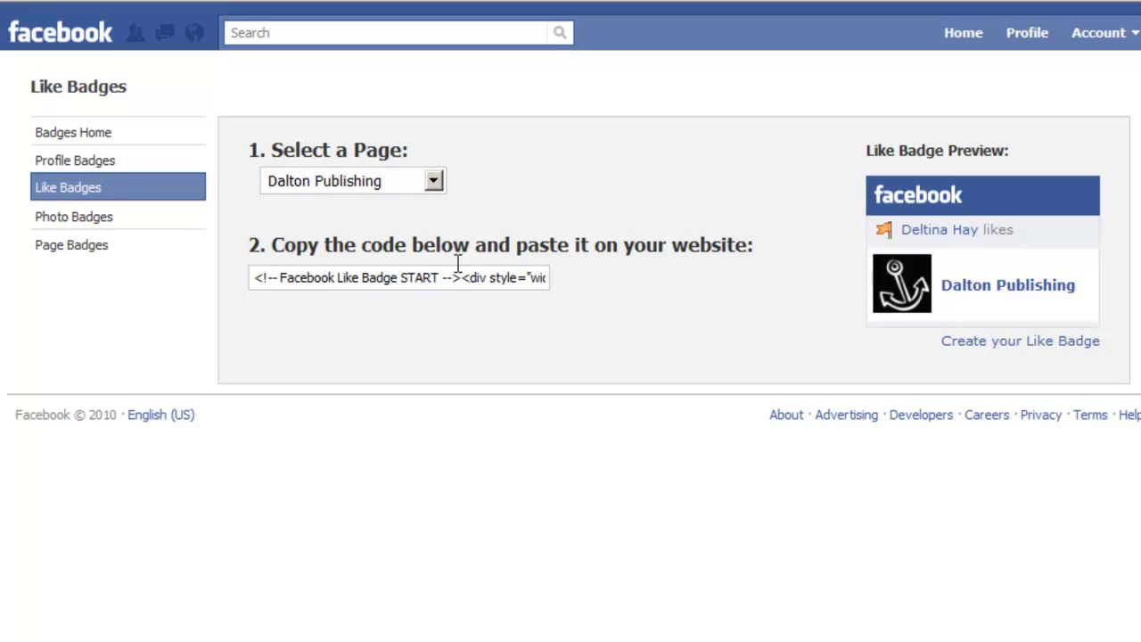
pyautogui.click(289, 274)
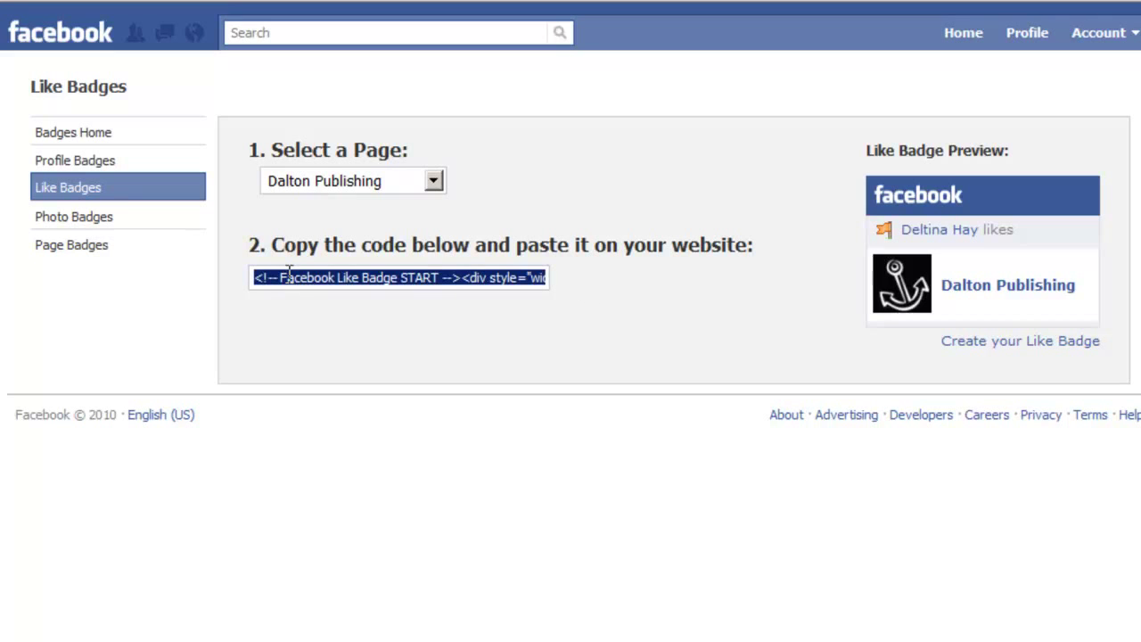
pyautogui.rightClick(289, 275)
pyautogui.click(361, 370)
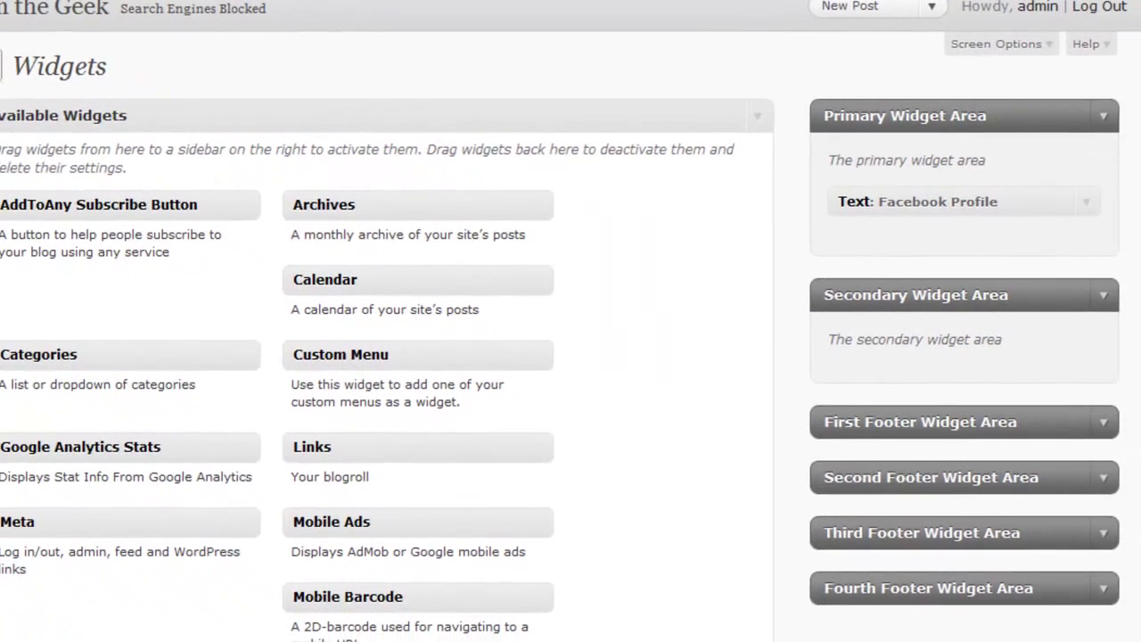
# Add a Text widget titled 'FAcebook Like Badge' with the Like badge code to the Primary Widget Area and save it.
pyautogui.scroll(-5, 795, 365)
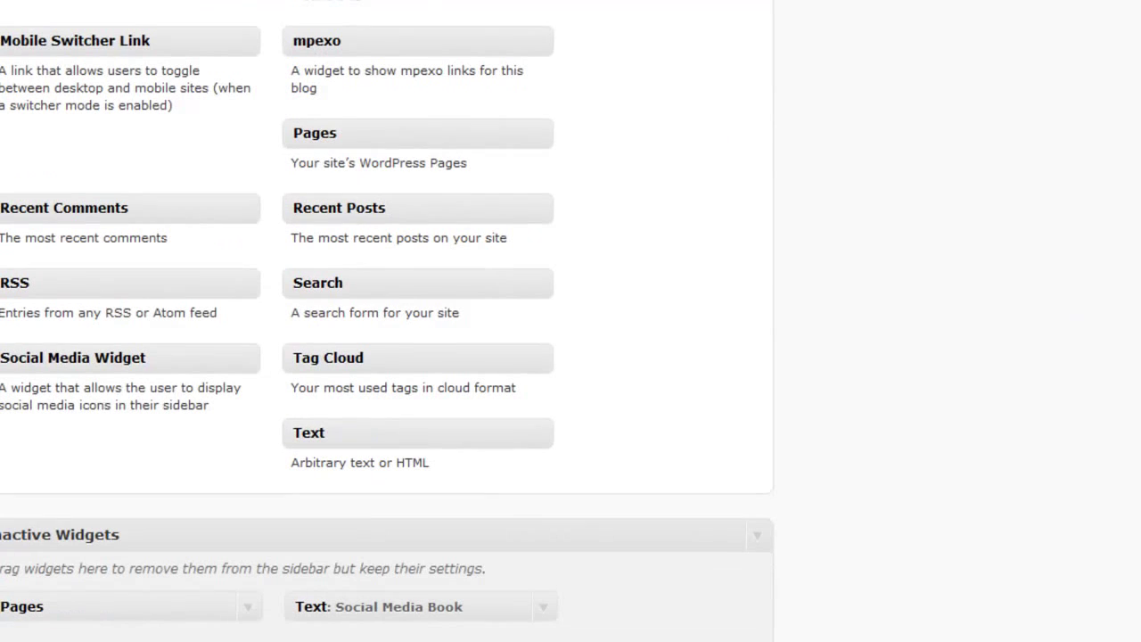
pyautogui.moveTo(332, 446); pyautogui.dragTo(892, 38)
pyautogui.click(1006, 90)
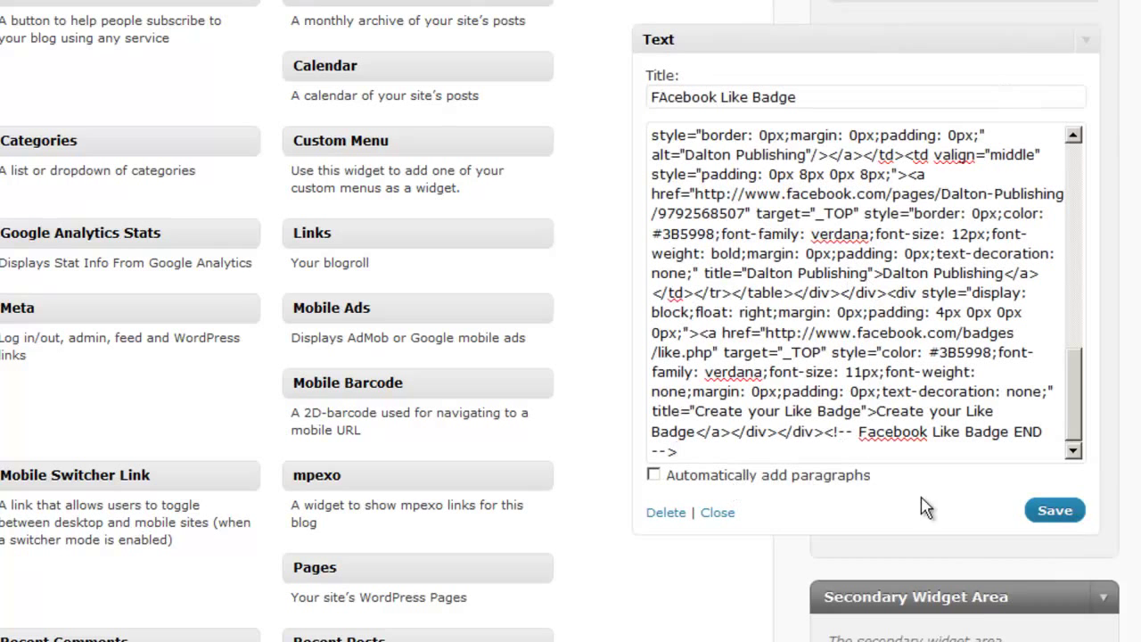
pyautogui.click(1052, 510)
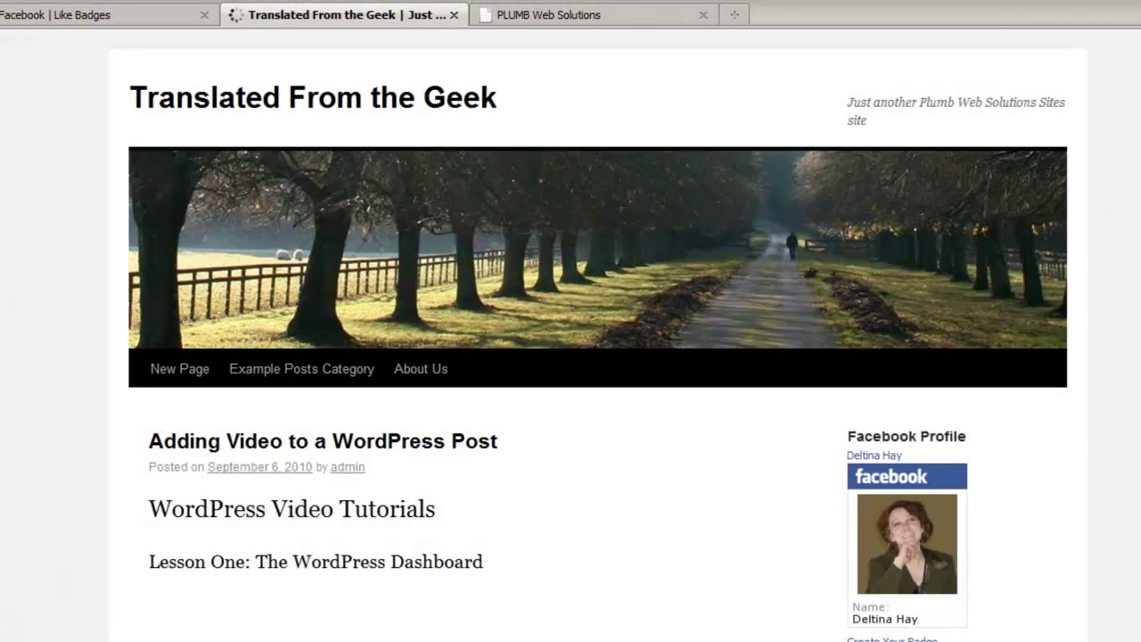
# Check the Dalton Publishing Like badge in the blog sidebar, then return to the PLUMB Web Solutions page.
pyautogui.scroll(-3, 597, 356)
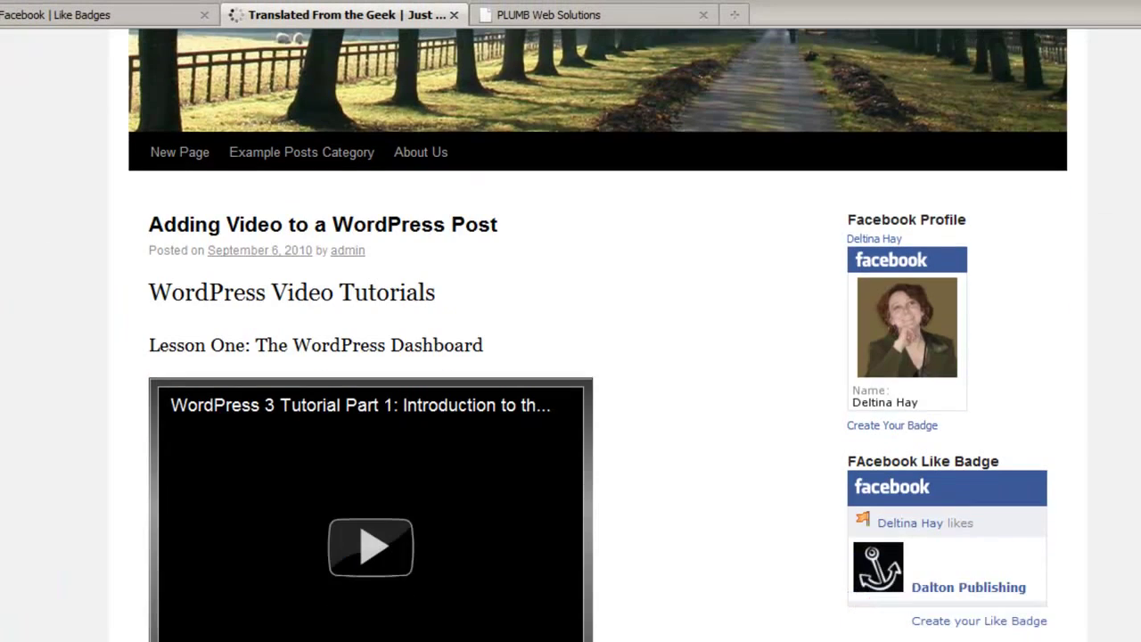
pyautogui.scroll(-3, 945, 191)
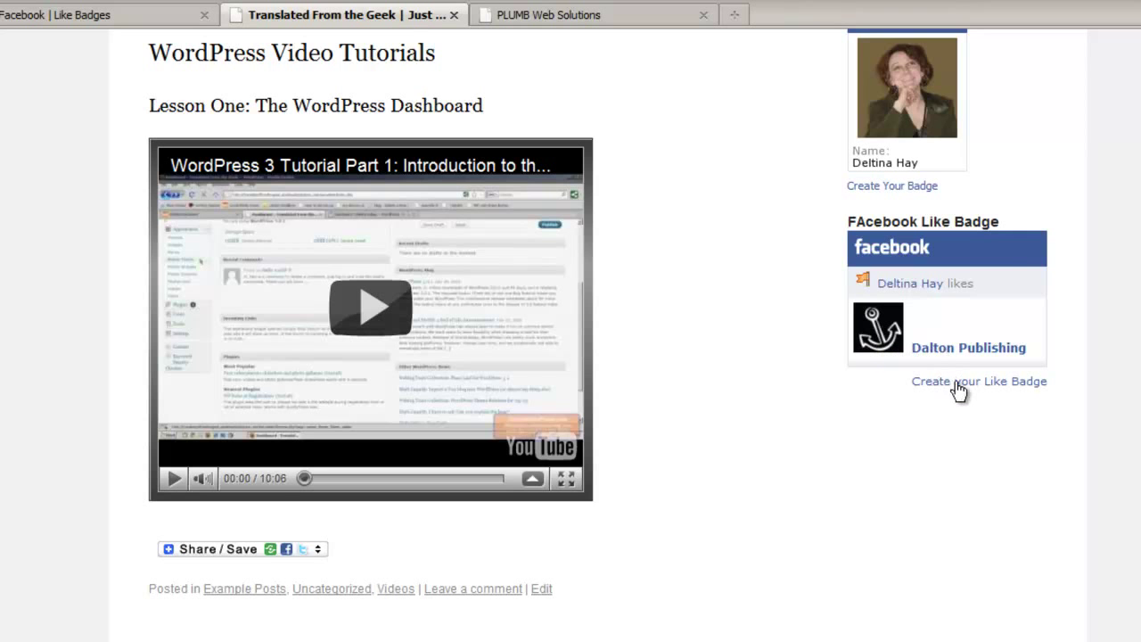
pyautogui.scroll(5, 571, 339)
pyautogui.click(504, 14)
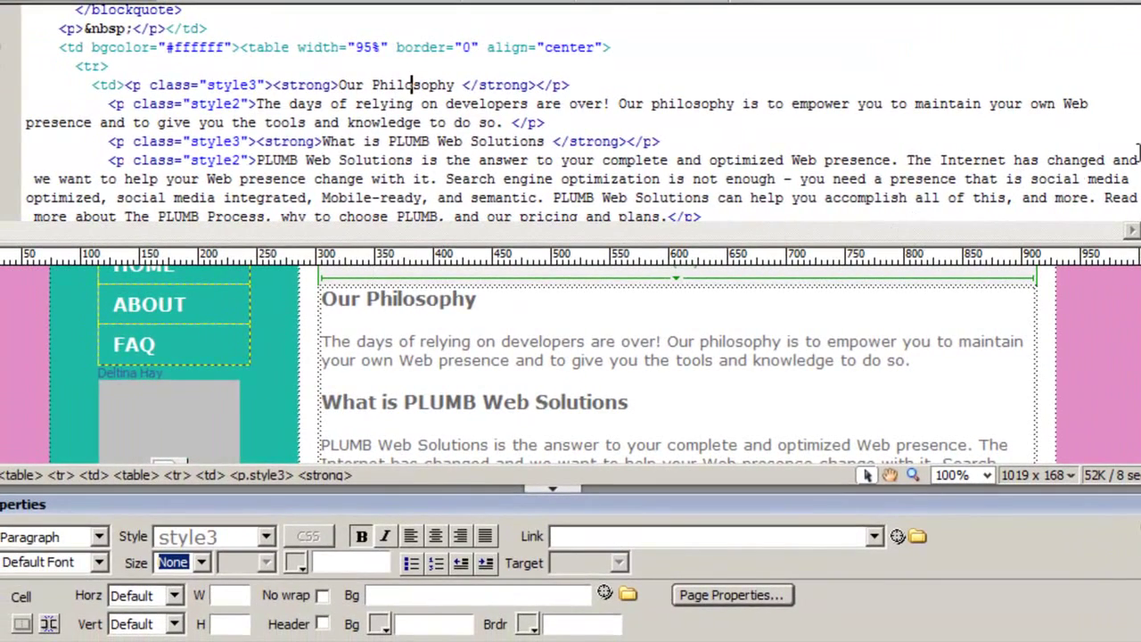
# Paste the Like badge code on a new line below the profile badge, refresh Design view, and preview the page.
pyautogui.scroll(-2, 1133, 152)
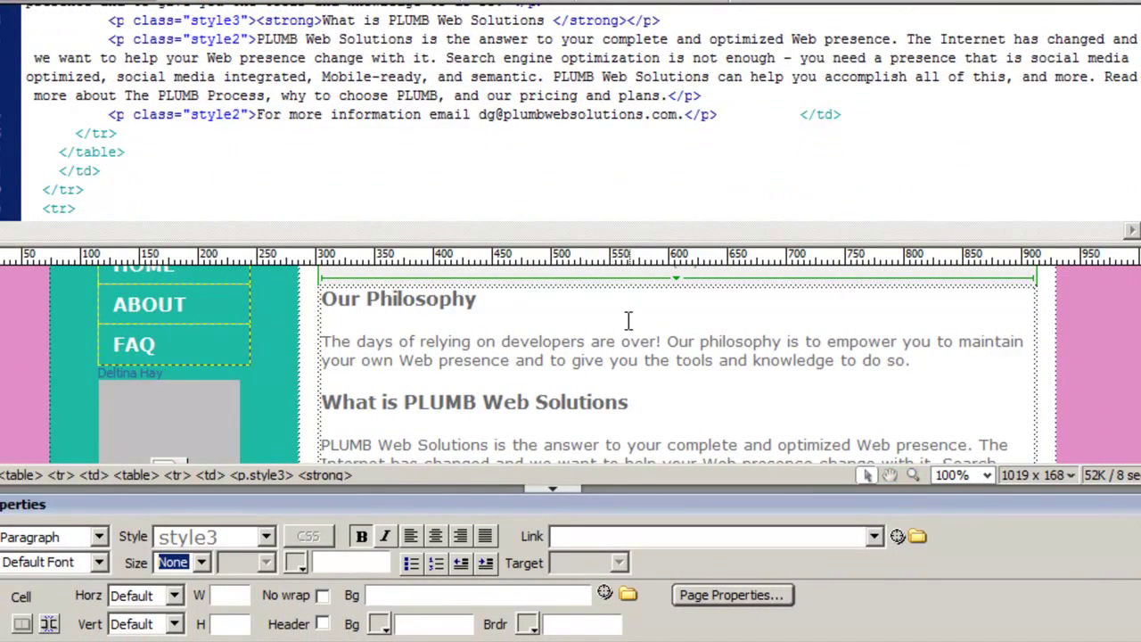
pyautogui.scroll(-5, 224, 340)
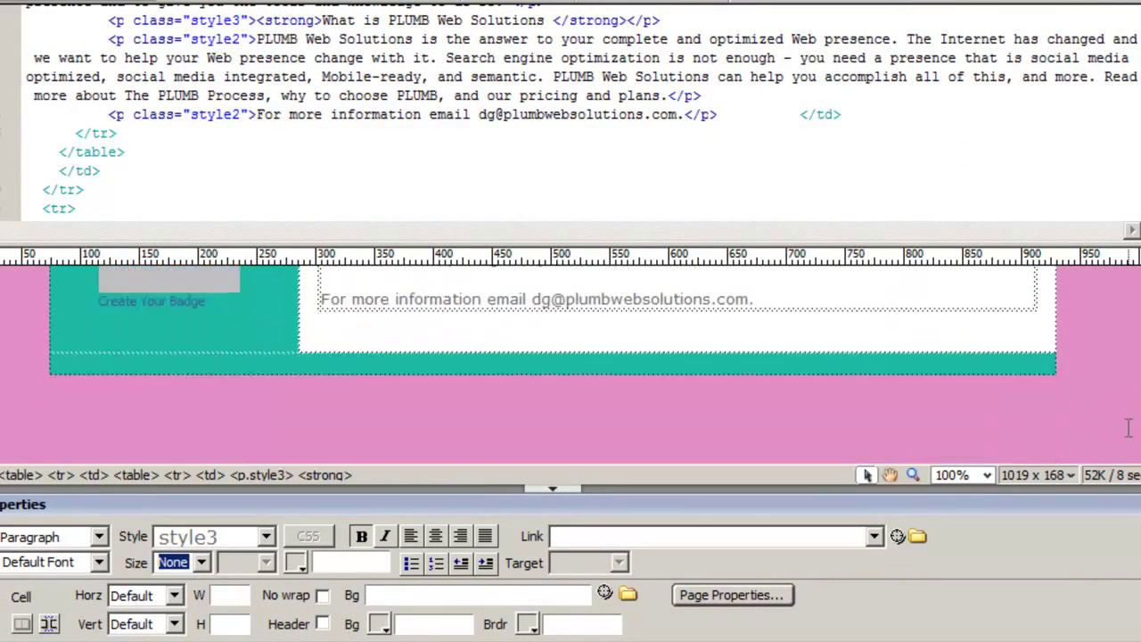
pyautogui.click(216, 304)
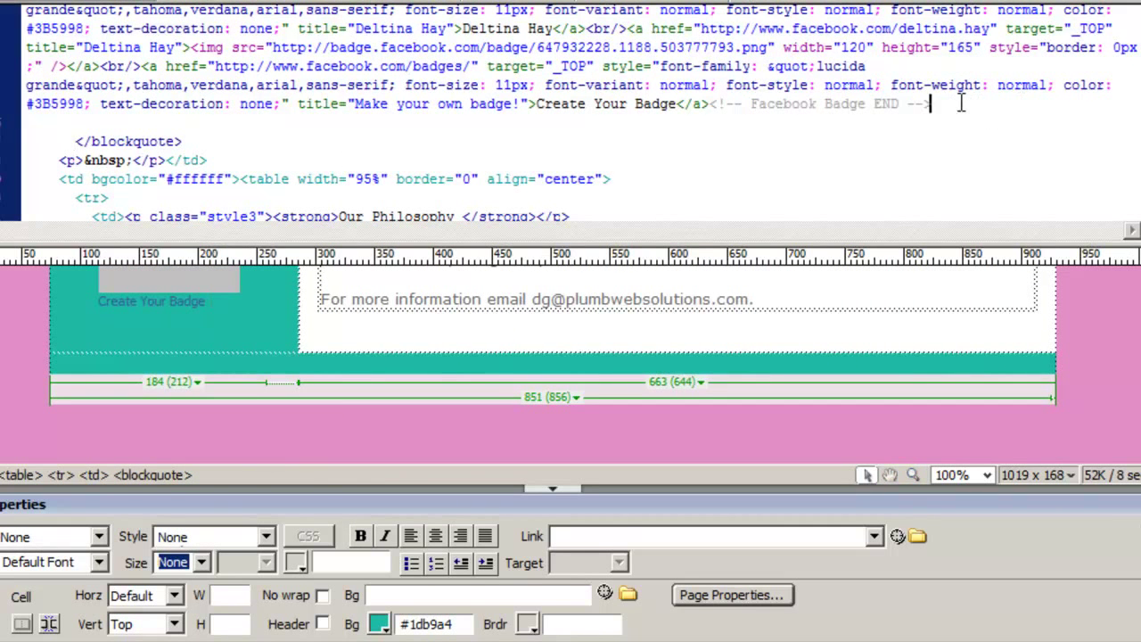
pyautogui.press('Return')
pyautogui.press('Return')
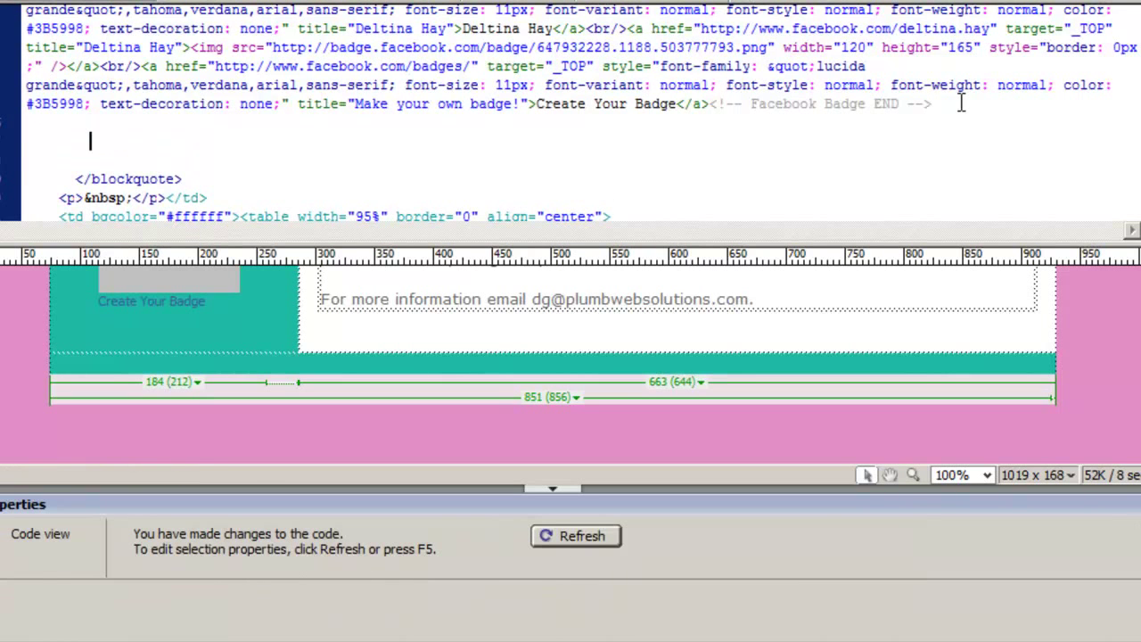
pyautogui.hotkey('ctrl', 'v')
pyautogui.click(518, 417)
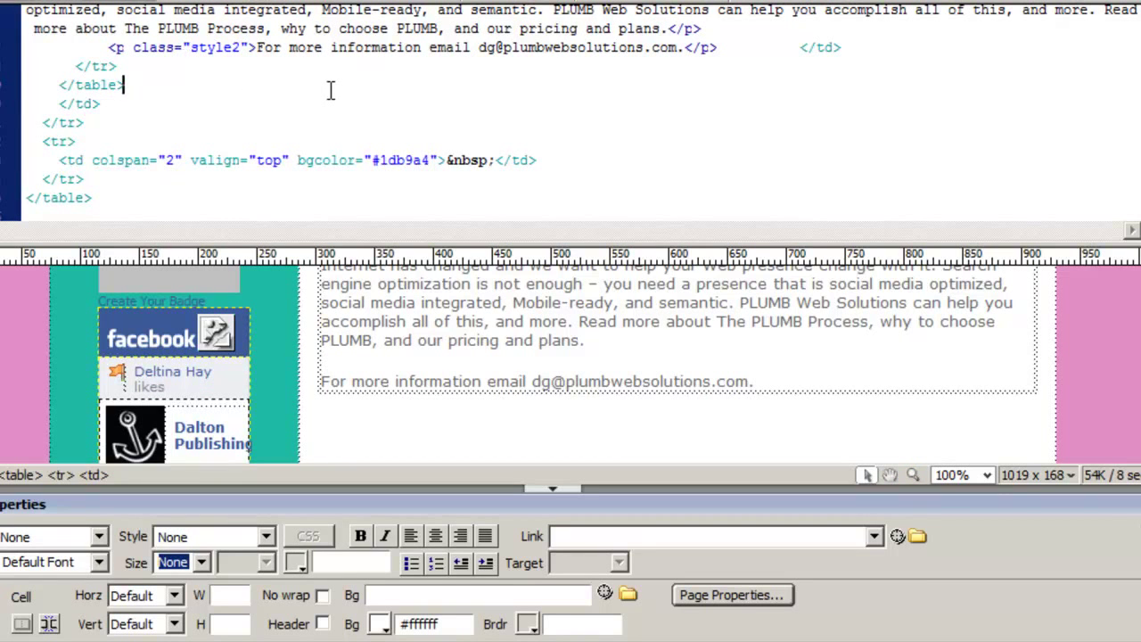
pyautogui.hotkey('ctrl', 'w')
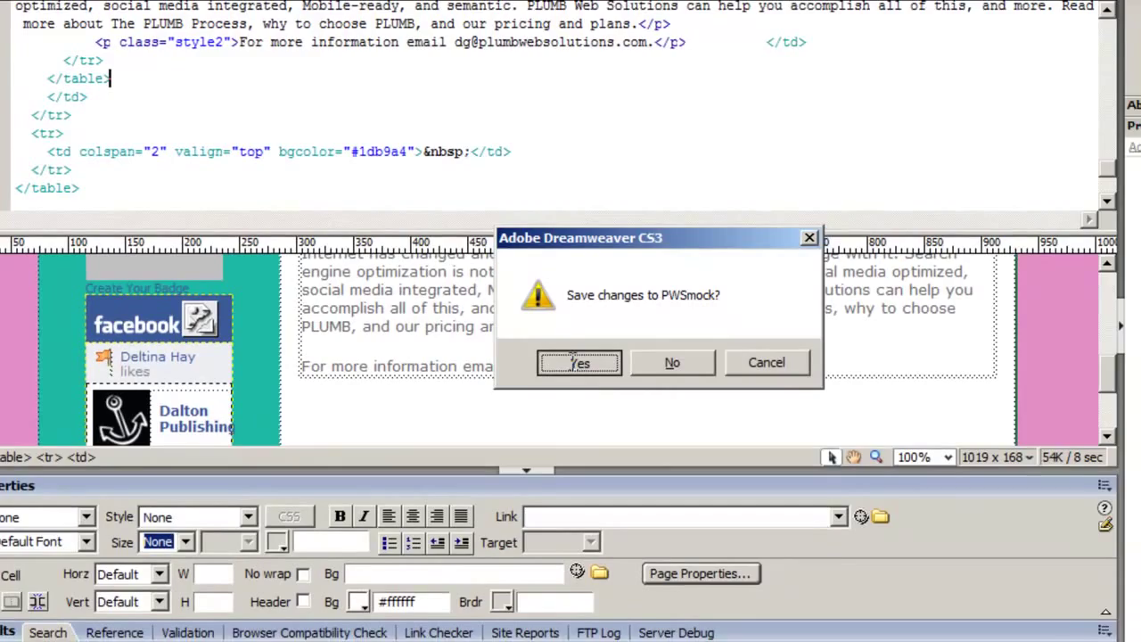
# Save the PLUMB page, confirm both badges in the browser preview, and return to Like Badges.
pyautogui.click(576, 360)
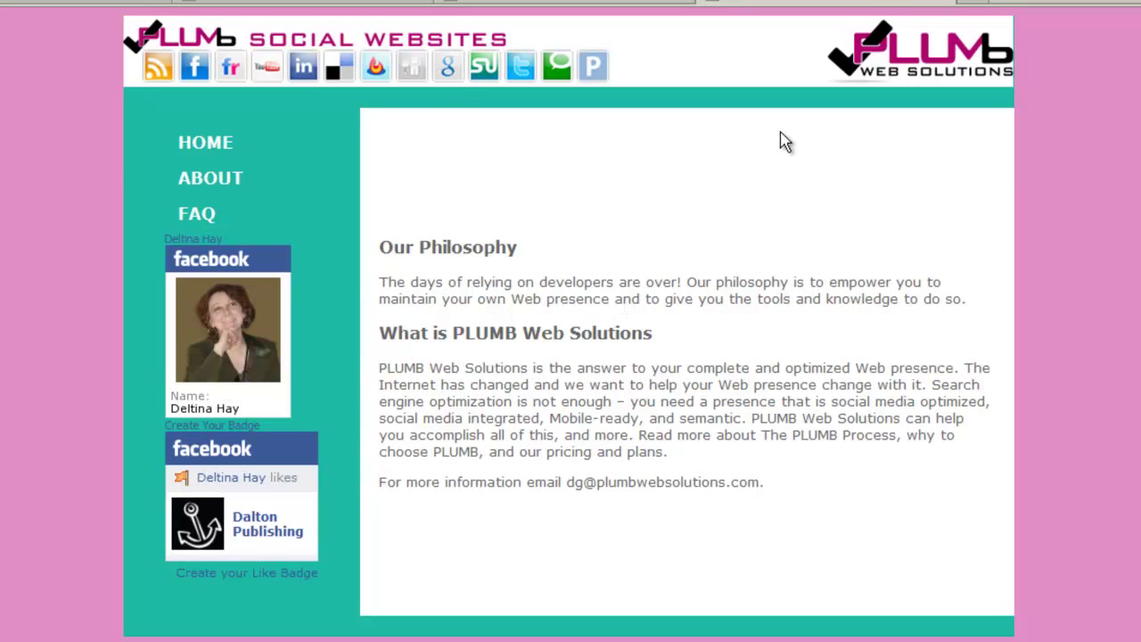
pyautogui.click(869, 4)
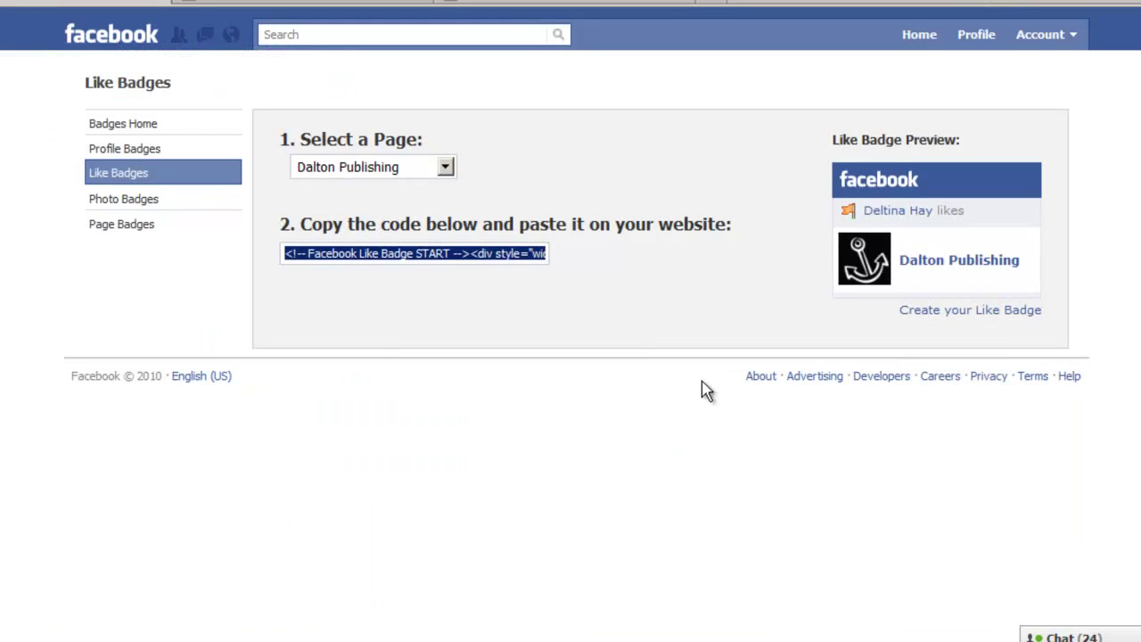
# Create a vertical Facebook photo badge showing 2 photos and save it.
pyautogui.click(116, 200)
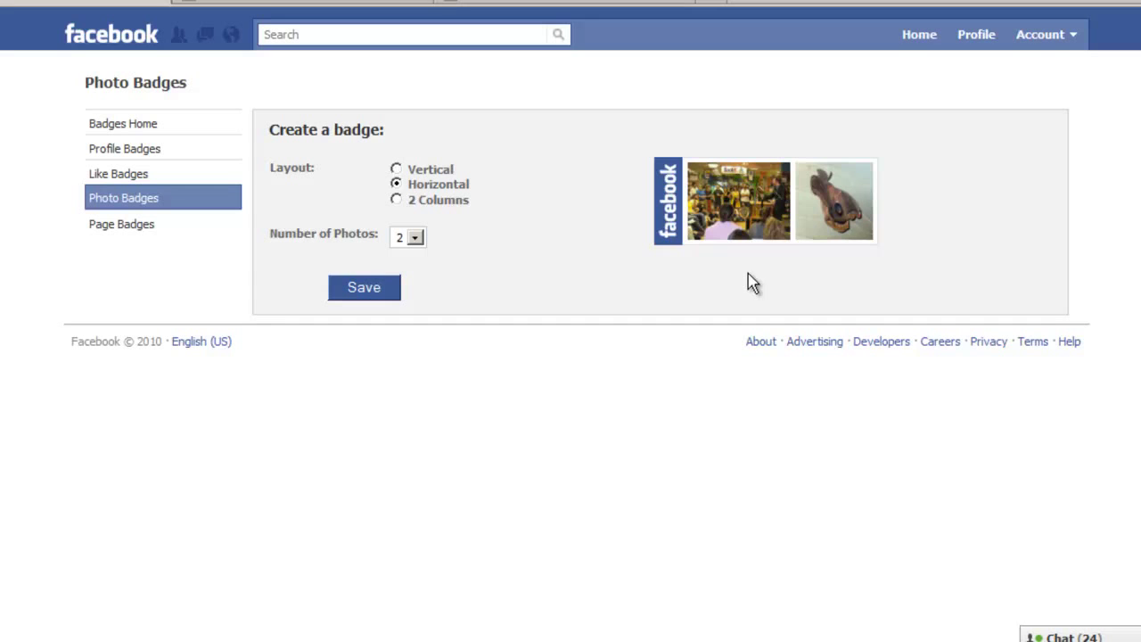
pyautogui.click(396, 169)
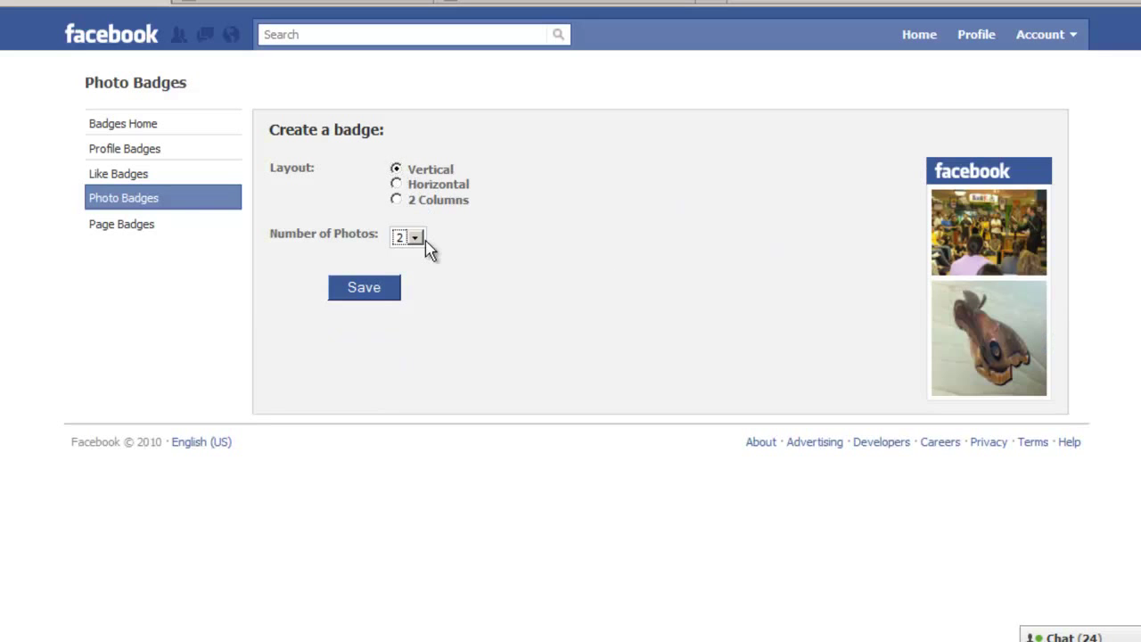
pyautogui.click(417, 240)
pyautogui.click(415, 284)
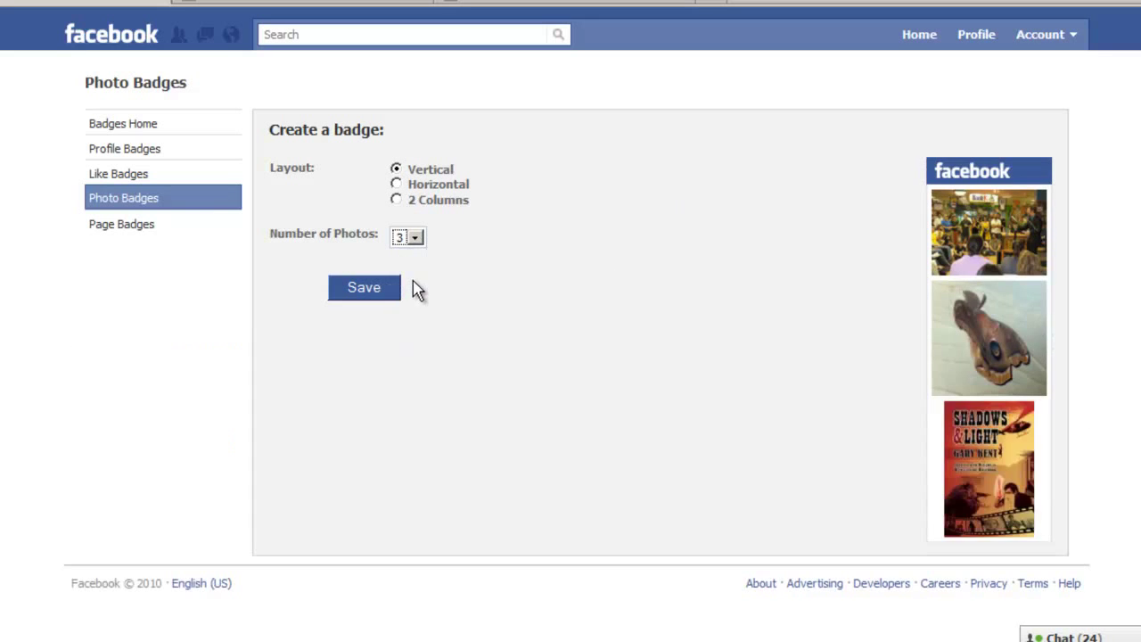
pyautogui.click(417, 242)
pyautogui.click(413, 272)
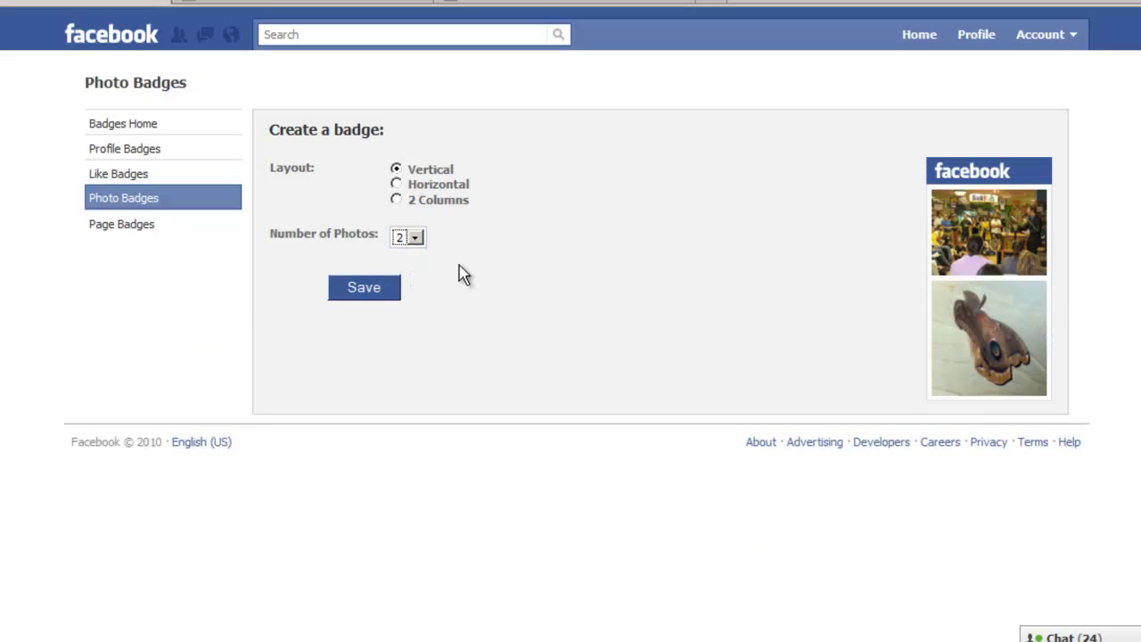
pyautogui.click(375, 287)
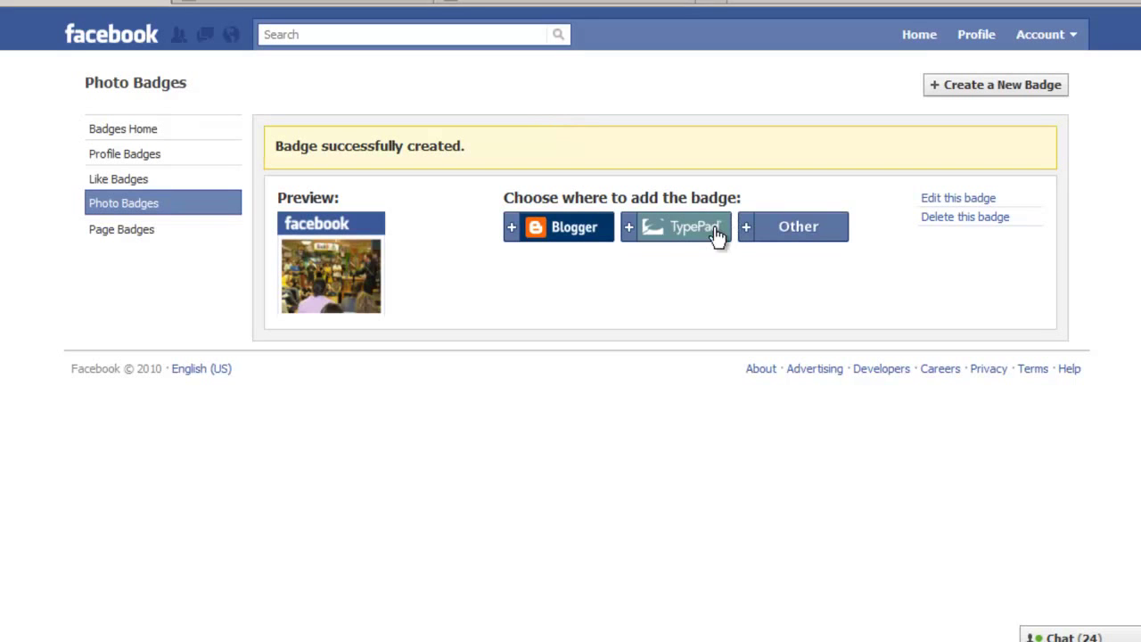
# Copy the photo badge's full embed code for other websites.
pyautogui.click(747, 233)
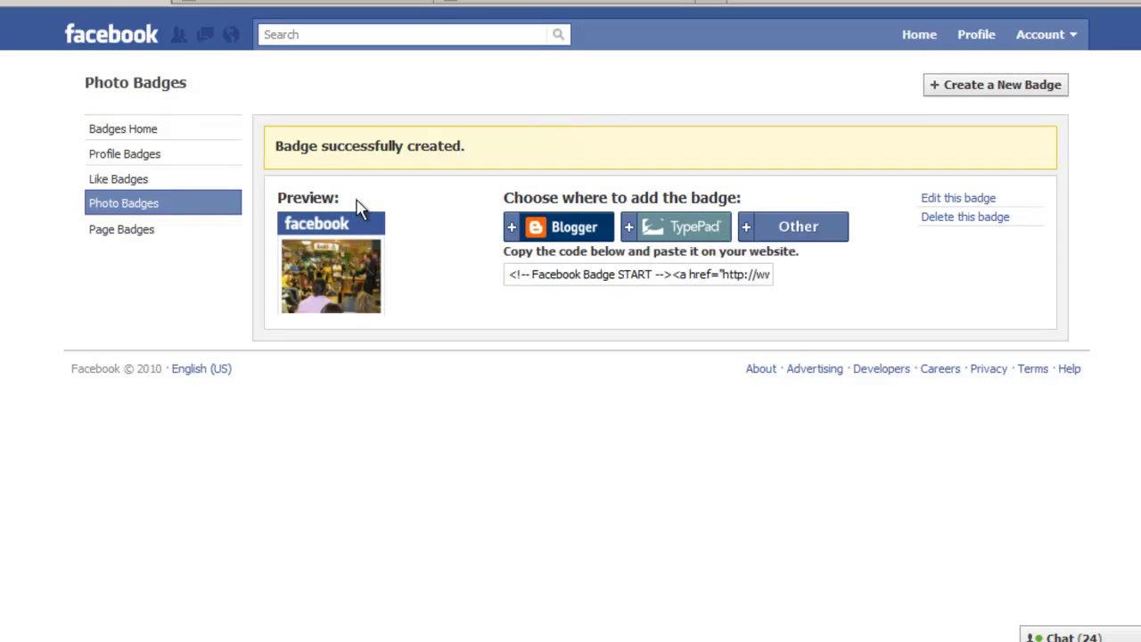
pyautogui.click(514, 274)
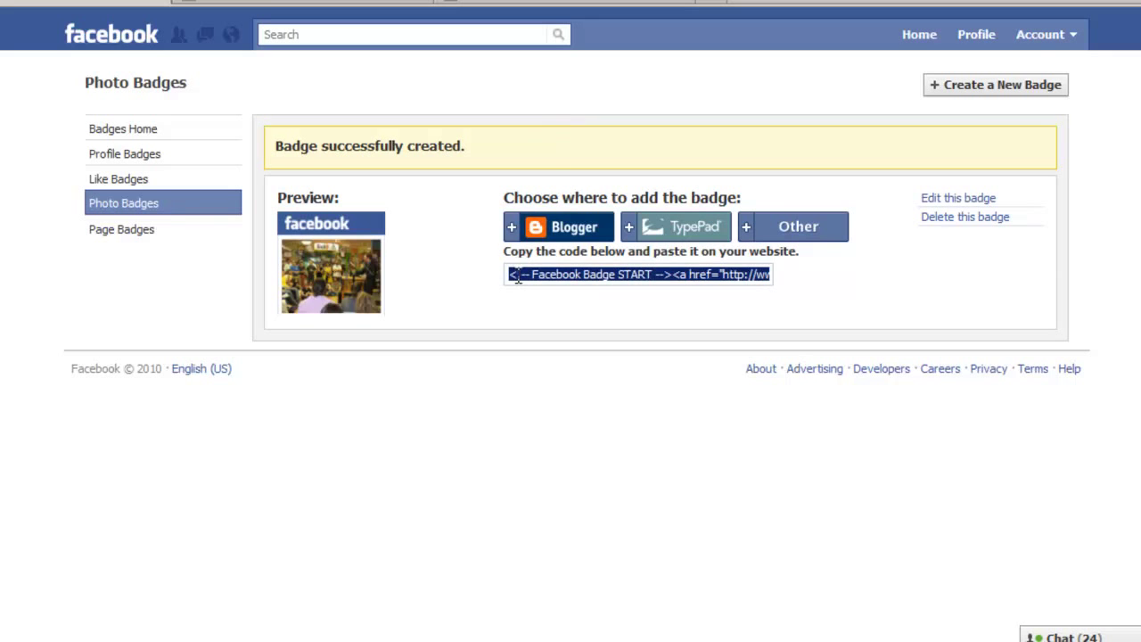
pyautogui.rightClick(514, 274)
pyautogui.click(563, 355)
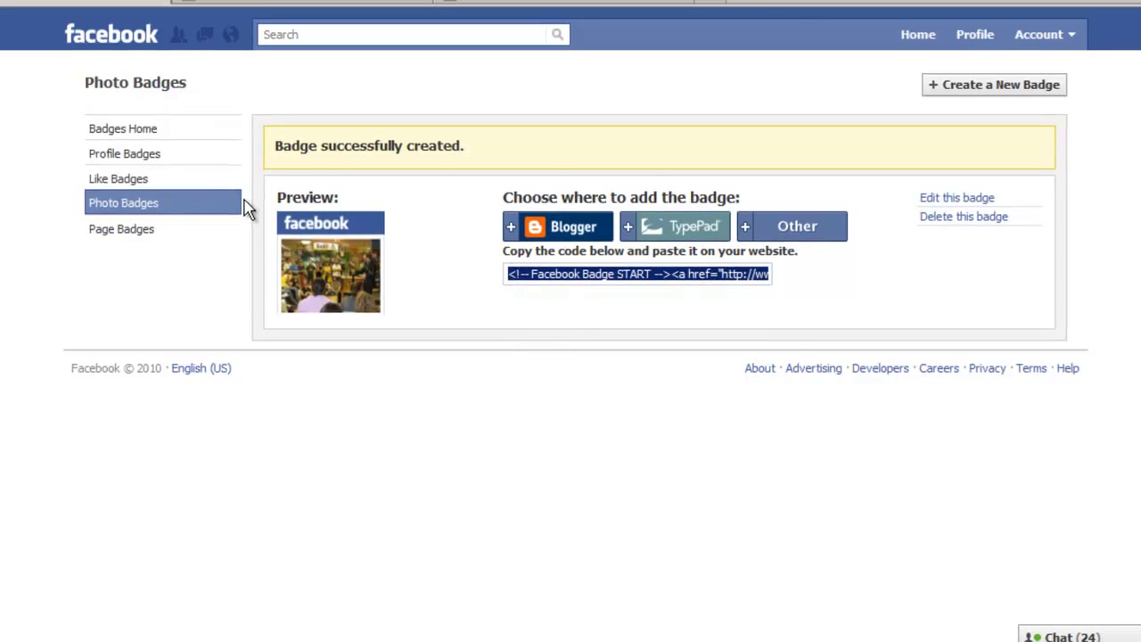
# Add a Text widget to the WordPress Secondary Widget Area and expand its settings.
pyautogui.click(228, 5)
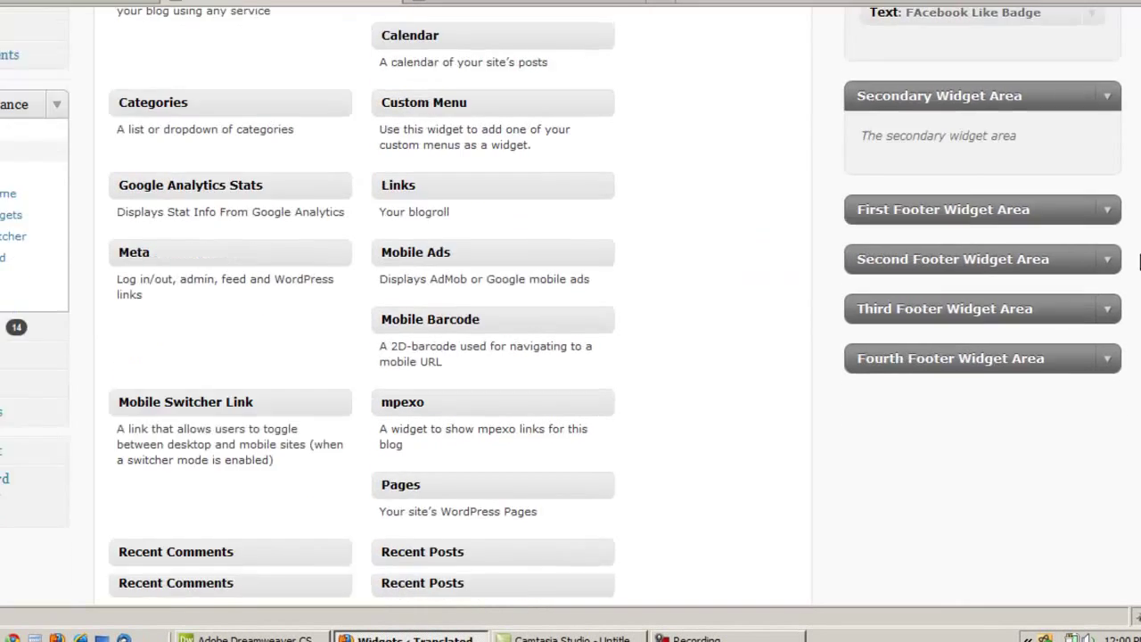
pyautogui.scroll(-4, 1116, 337)
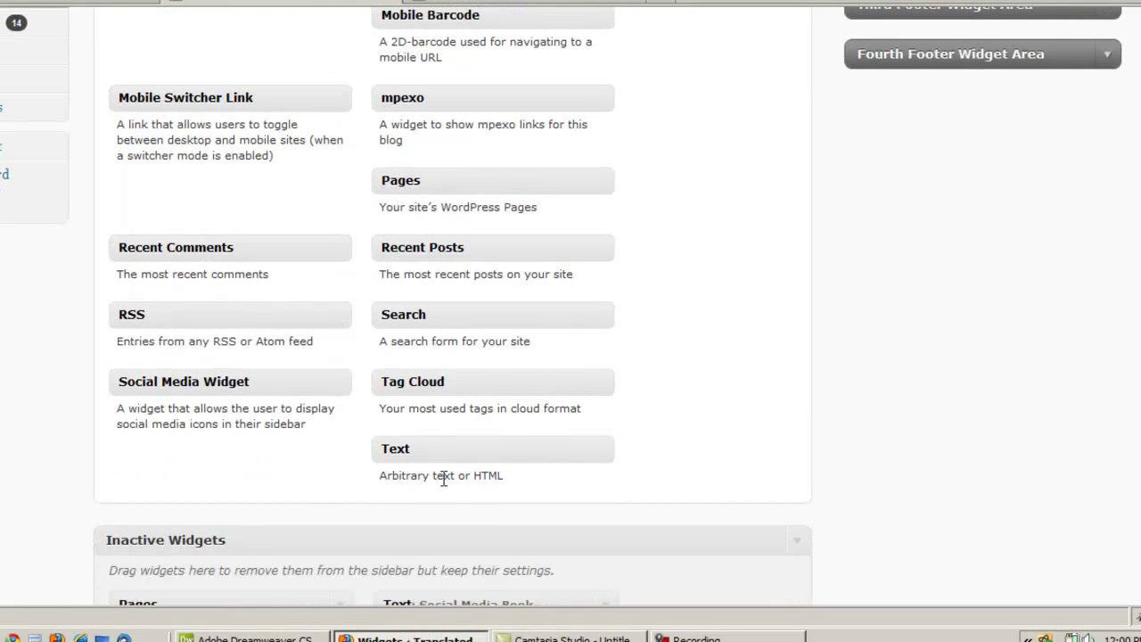
pyautogui.moveTo(434, 453); pyautogui.dragTo(932, 27)
pyautogui.moveTo(945, 92); pyautogui.dragTo(912, 123)
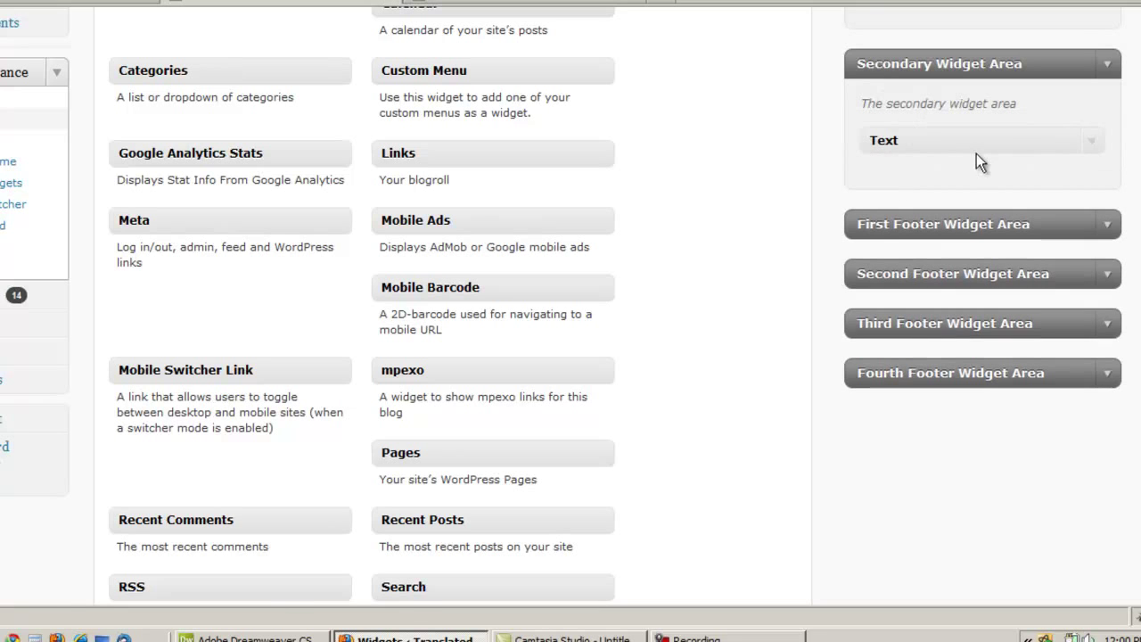
pyautogui.click(1092, 141)
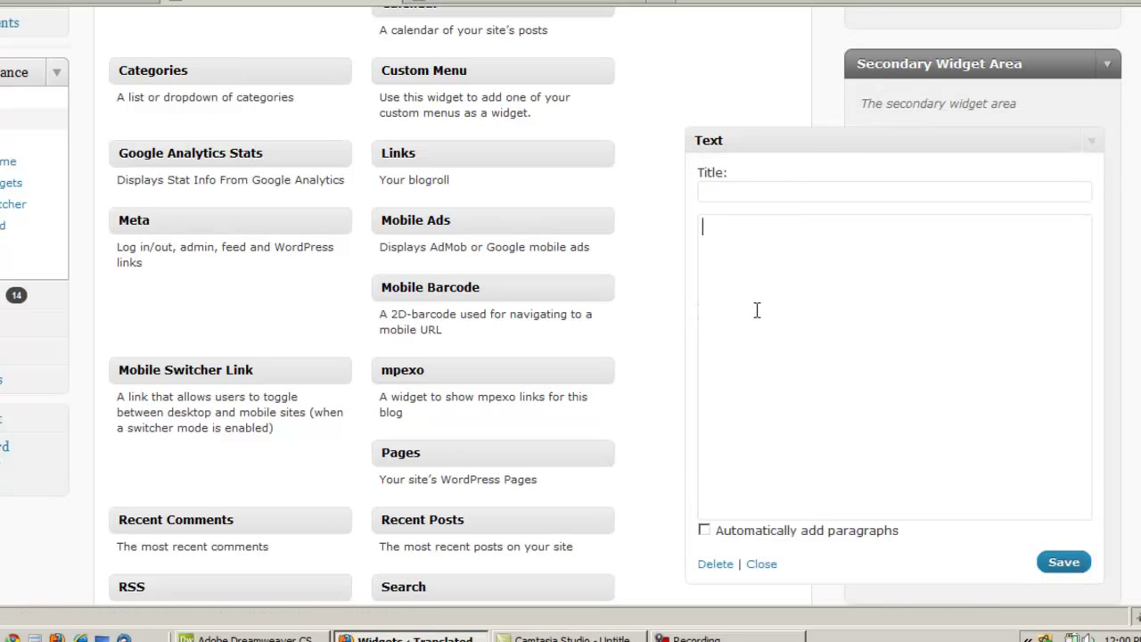
# Paste the photo badge code, title the widget 'Facebook Photos', and save it.
pyautogui.click(757, 310)
pyautogui.hotkey('ctrl', 'v')
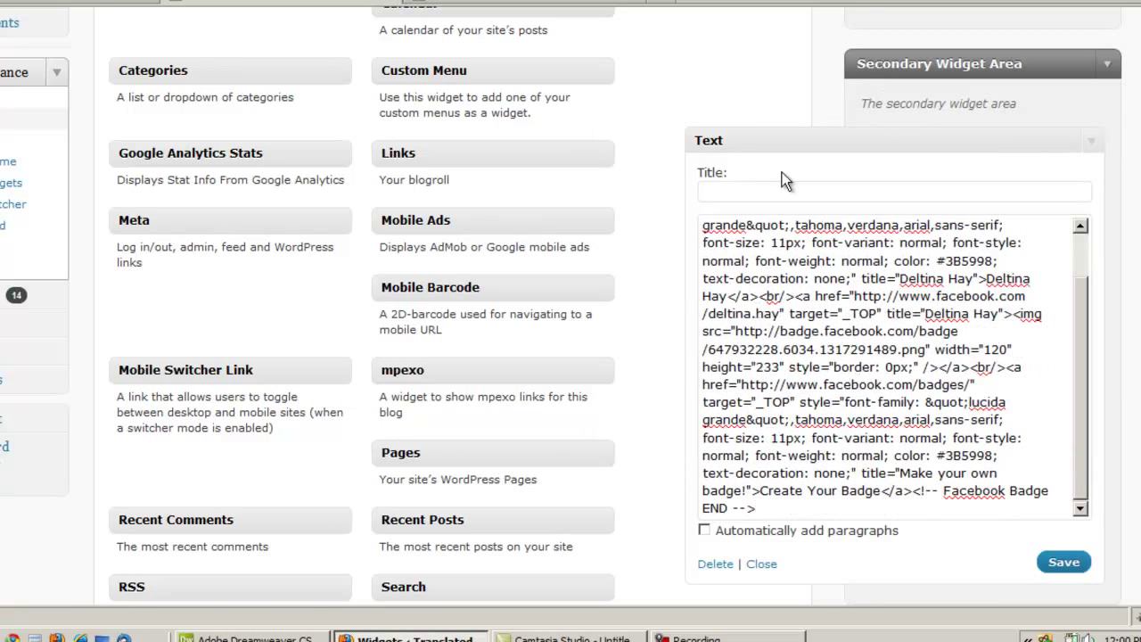
pyautogui.click(752, 194)
pyautogui.write('Facebook Photos')
pyautogui.click(1063, 561)
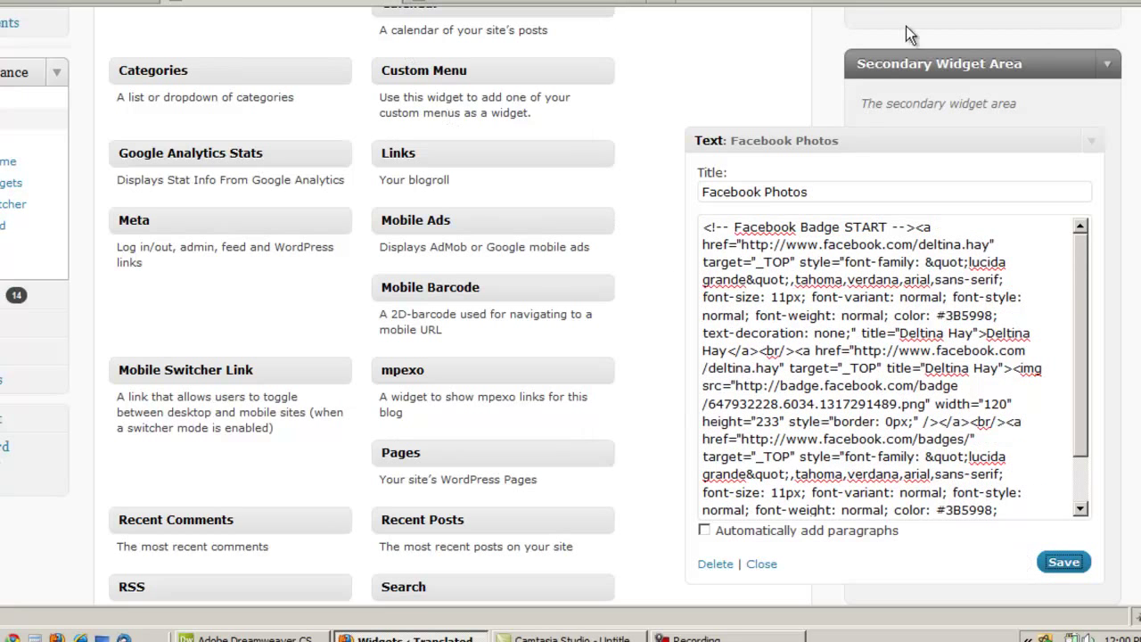
pyautogui.click(1091, 140)
# View the blog home page and check the two-photo Facebook Photos badge in the sidebar.
pyautogui.scroll(5, 392, 71)
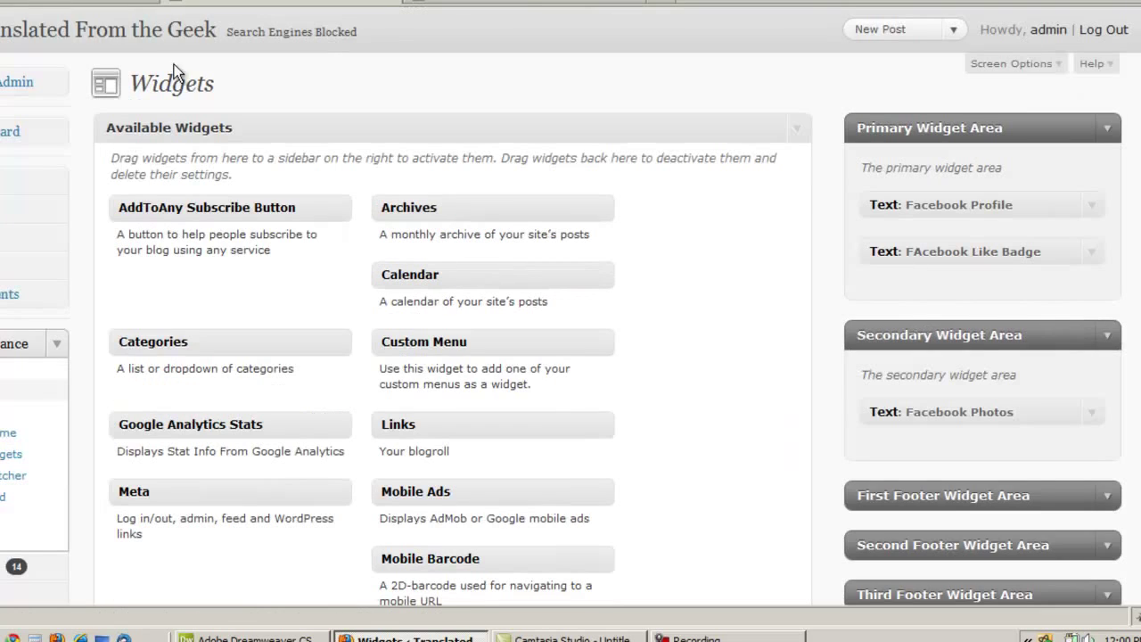
pyautogui.click(129, 35)
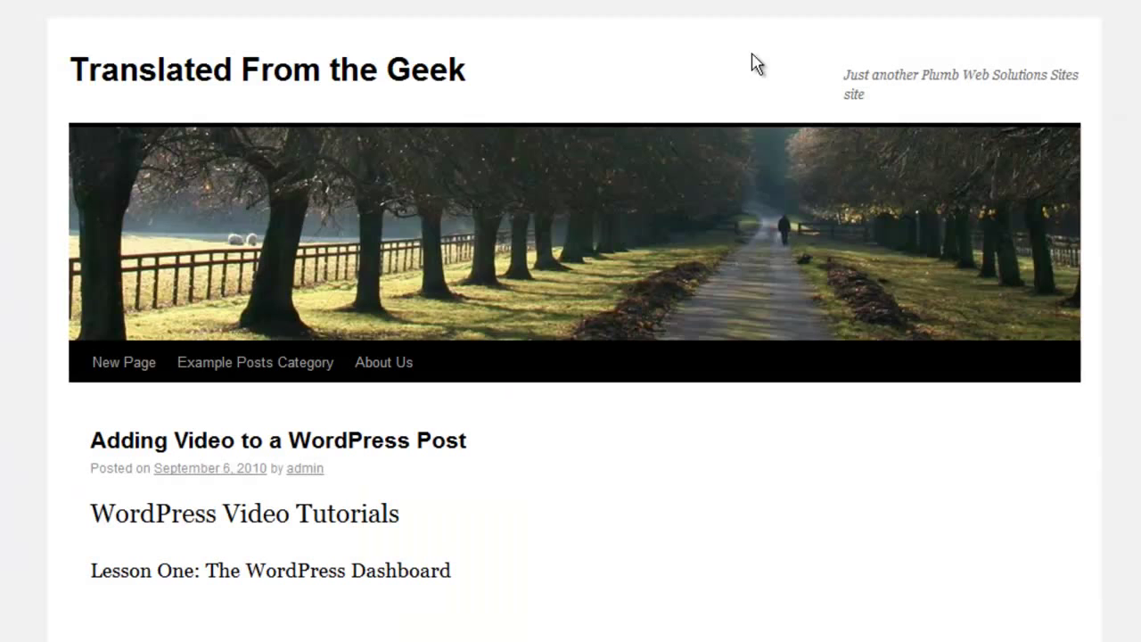
pyautogui.scroll(-7, 570, 357)
pyautogui.scroll(-2, 571, 356)
pyautogui.scroll(-2, 570, 356)
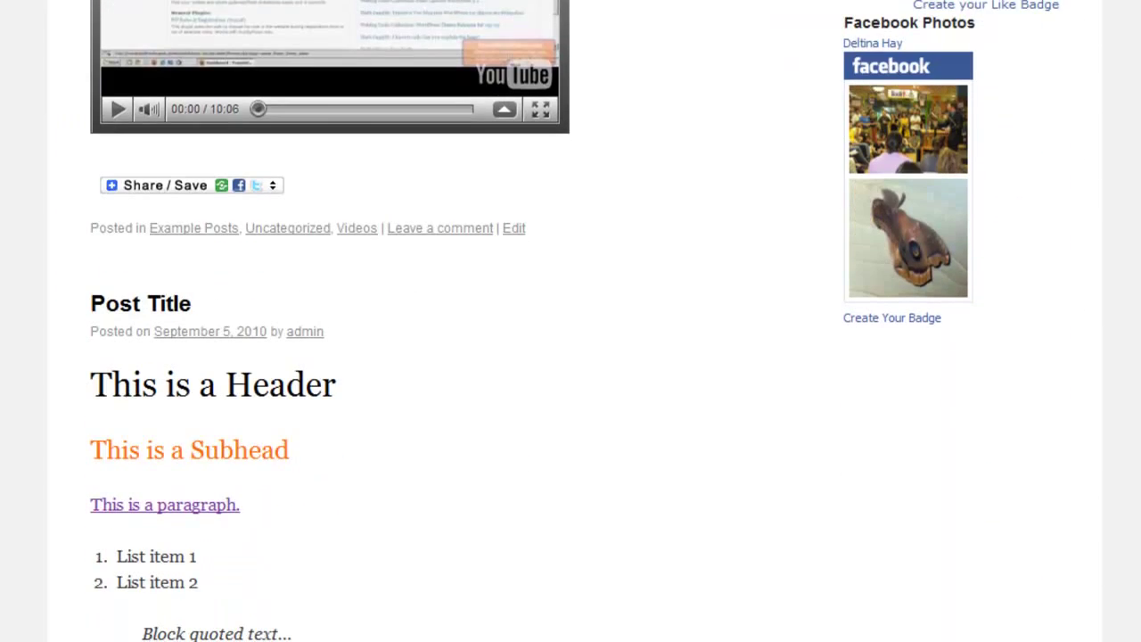
pyautogui.scroll(10, 570, 357)
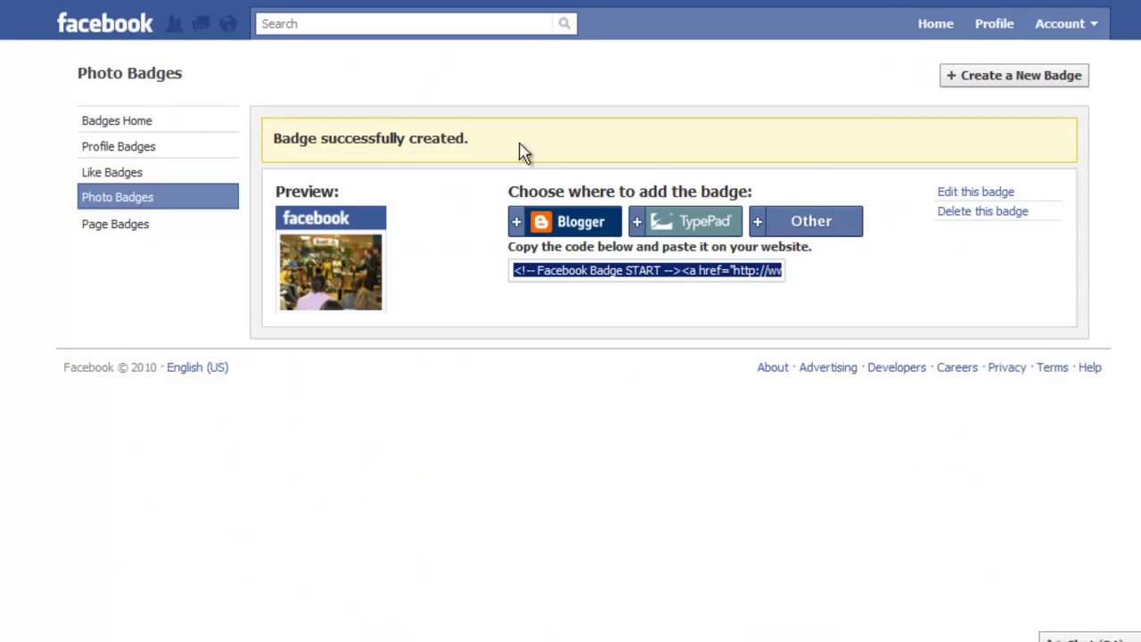
# Copy the Plumb Web Solutions page badge's embed code from the Page Badges list.
pyautogui.click(122, 224)
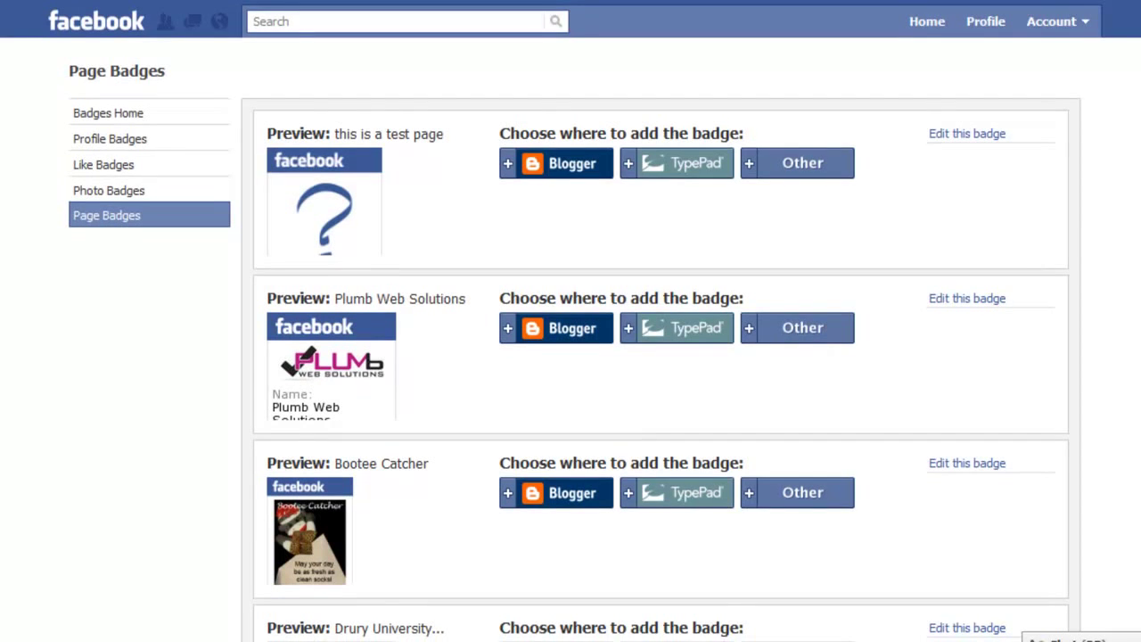
pyautogui.scroll(-3, 571, 321)
pyautogui.scroll(-1, 571, 321)
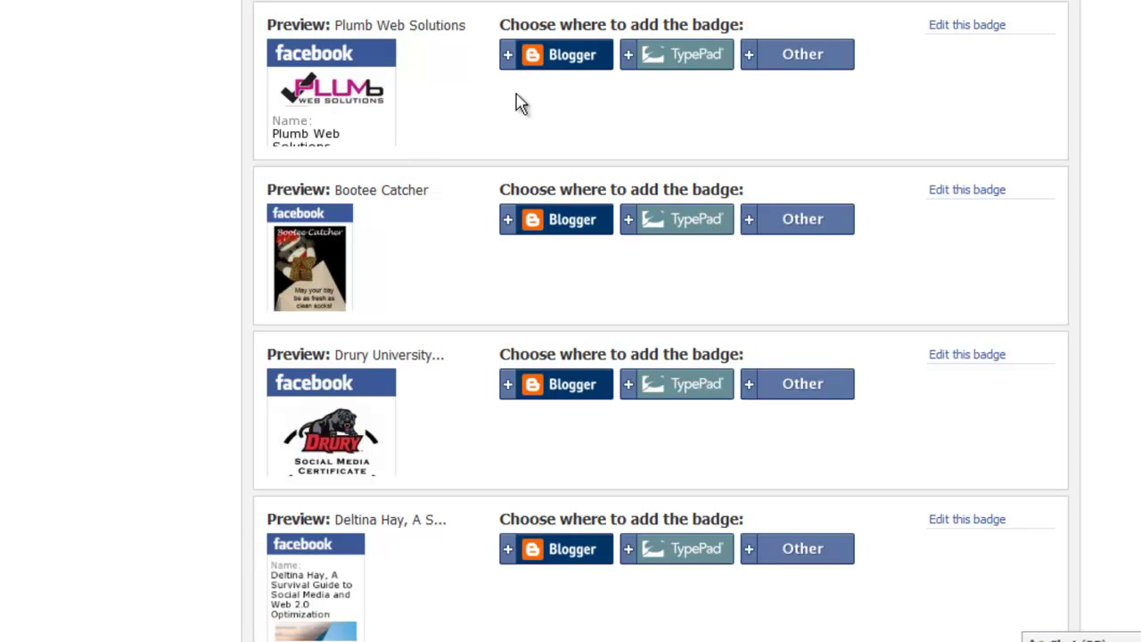
pyautogui.scroll(1, 731, 154)
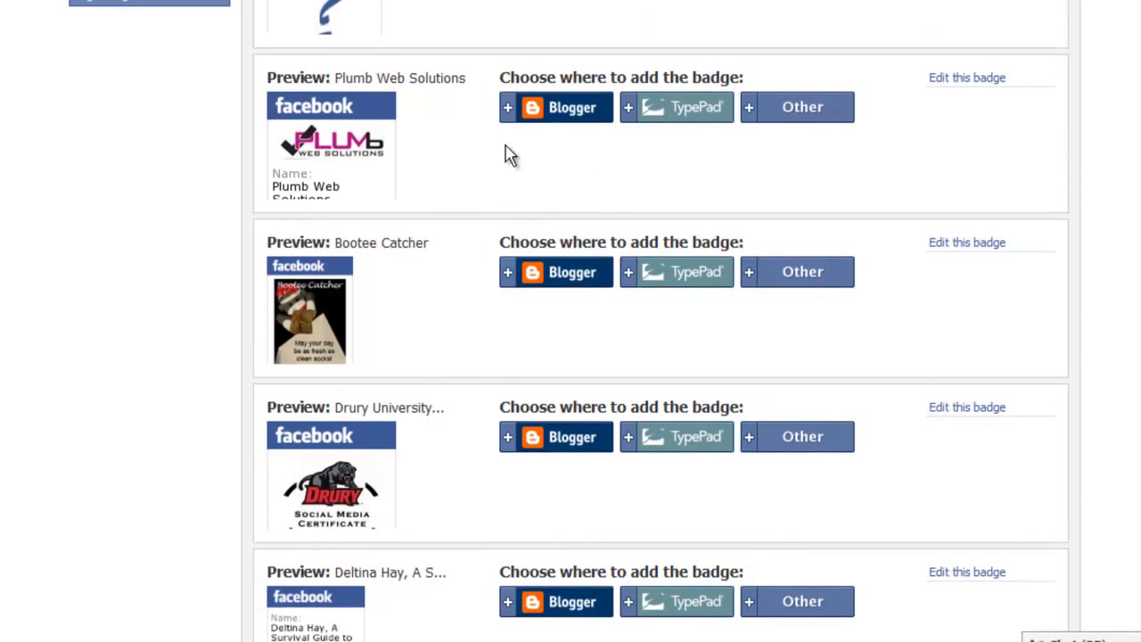
pyautogui.click(756, 116)
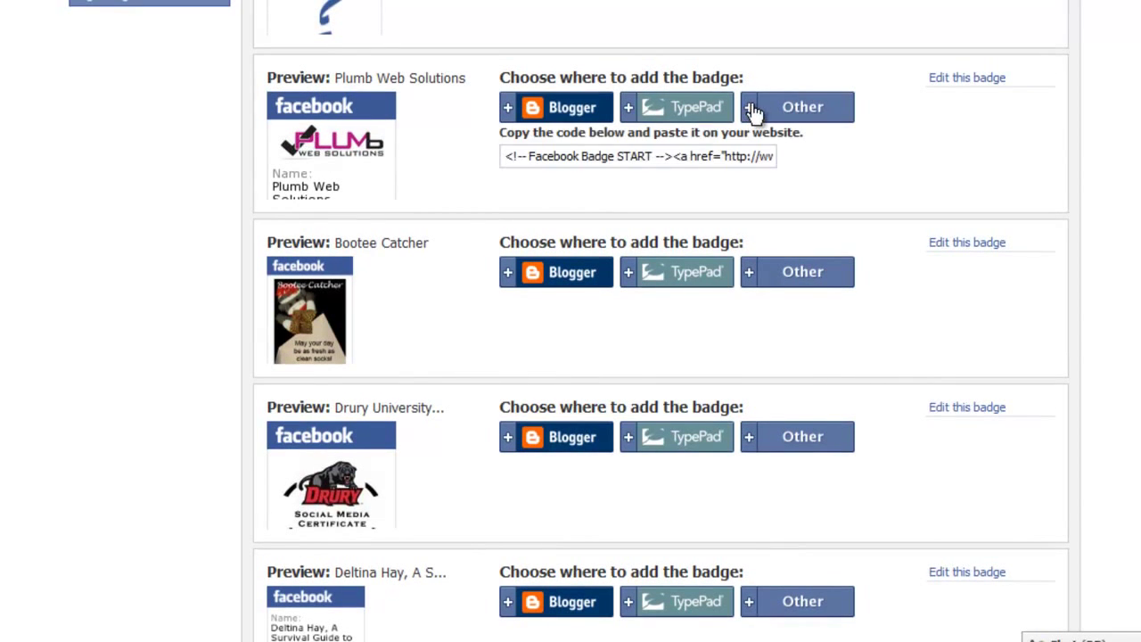
pyautogui.click(615, 156)
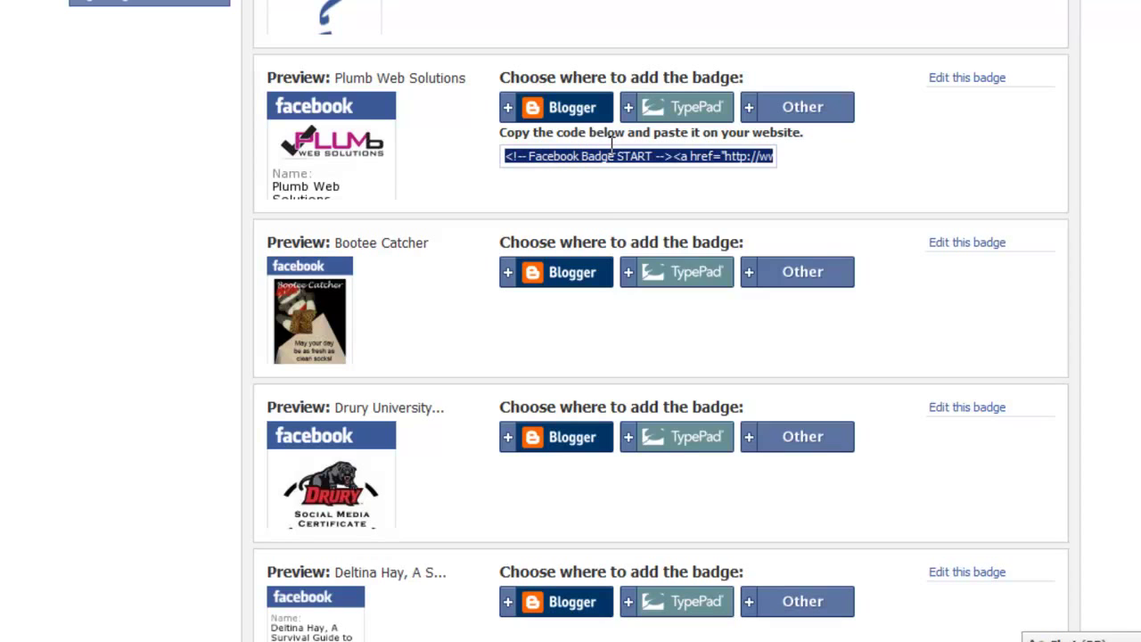
pyautogui.rightClick(612, 156)
pyautogui.click(638, 229)
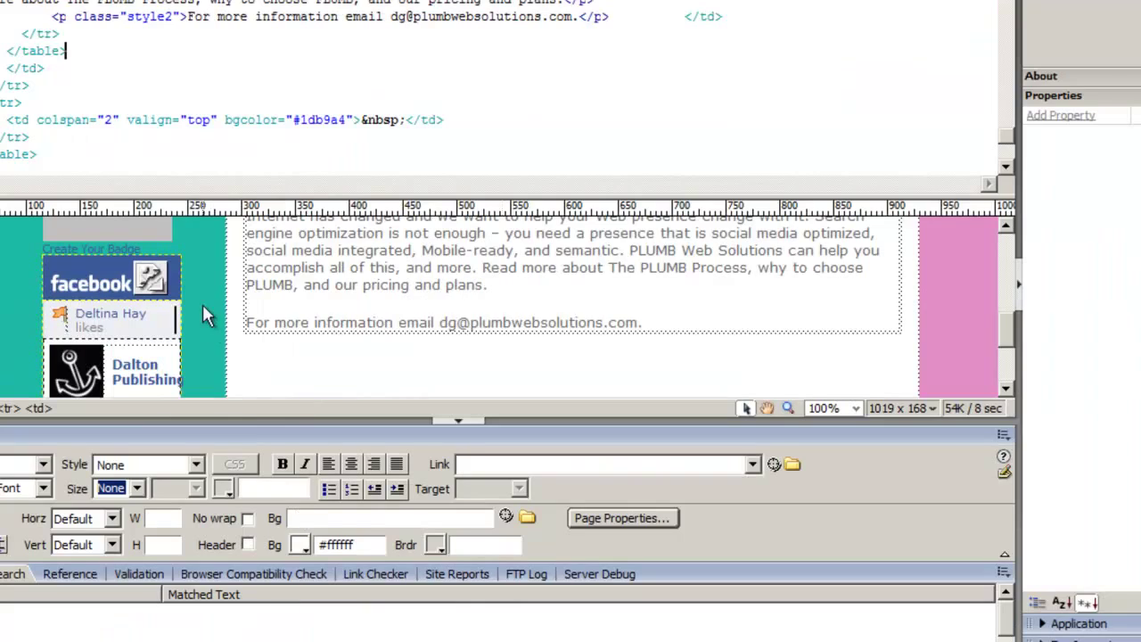
# Paste the Plumb Web Solutions badge code two lines below the Like Badge END comment and preview with F12.
pyautogui.click(276, 313)
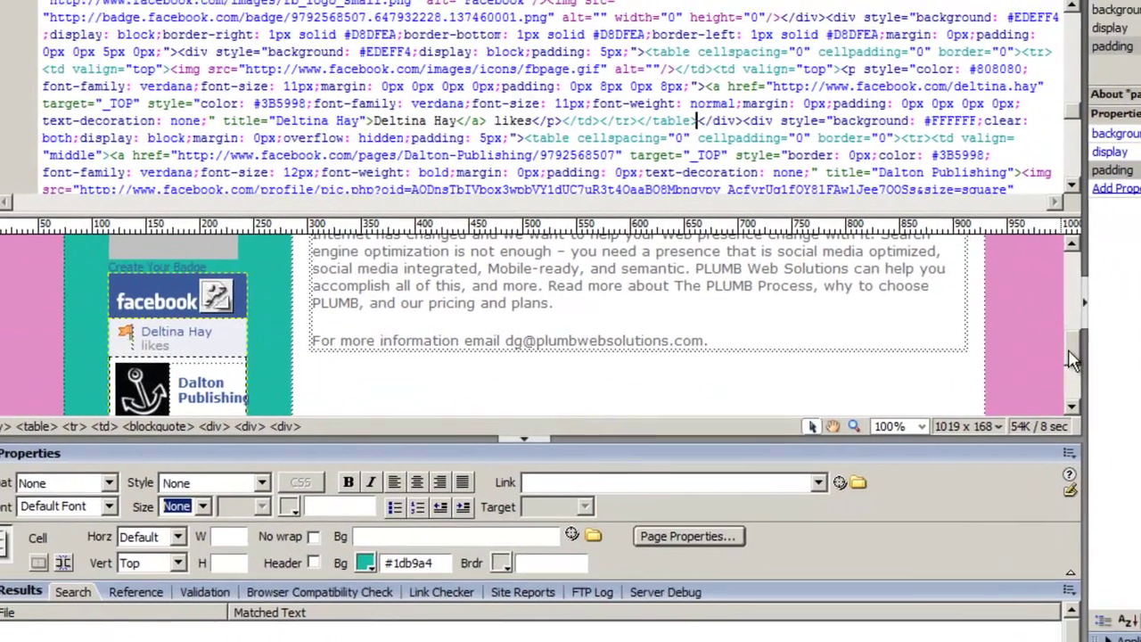
pyautogui.scroll(-5, 366, 303)
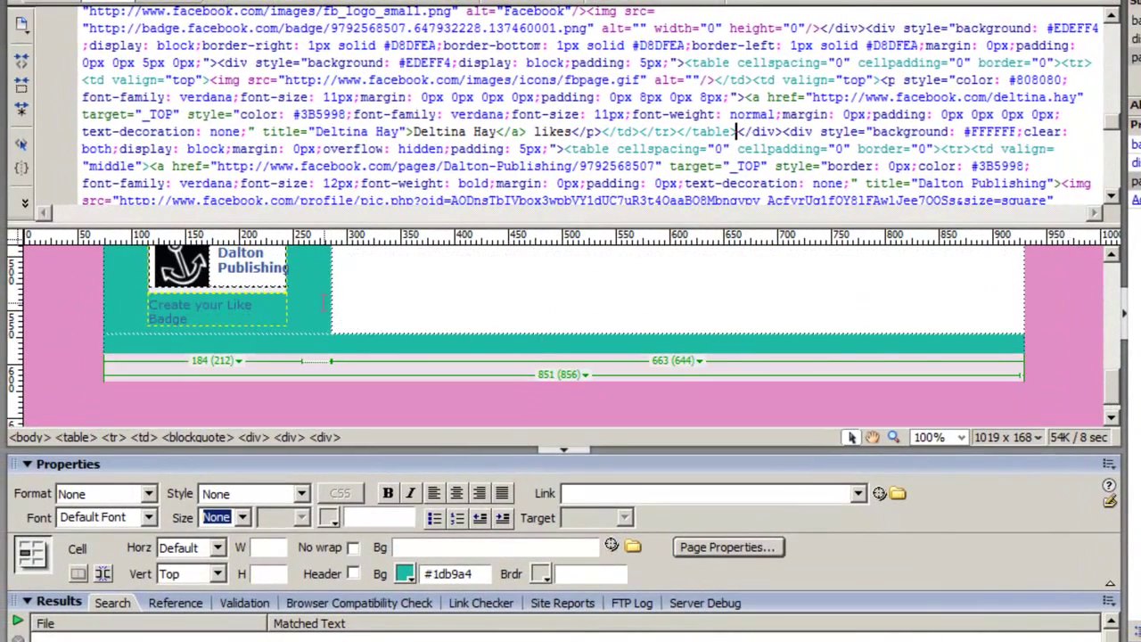
pyautogui.click(323, 303)
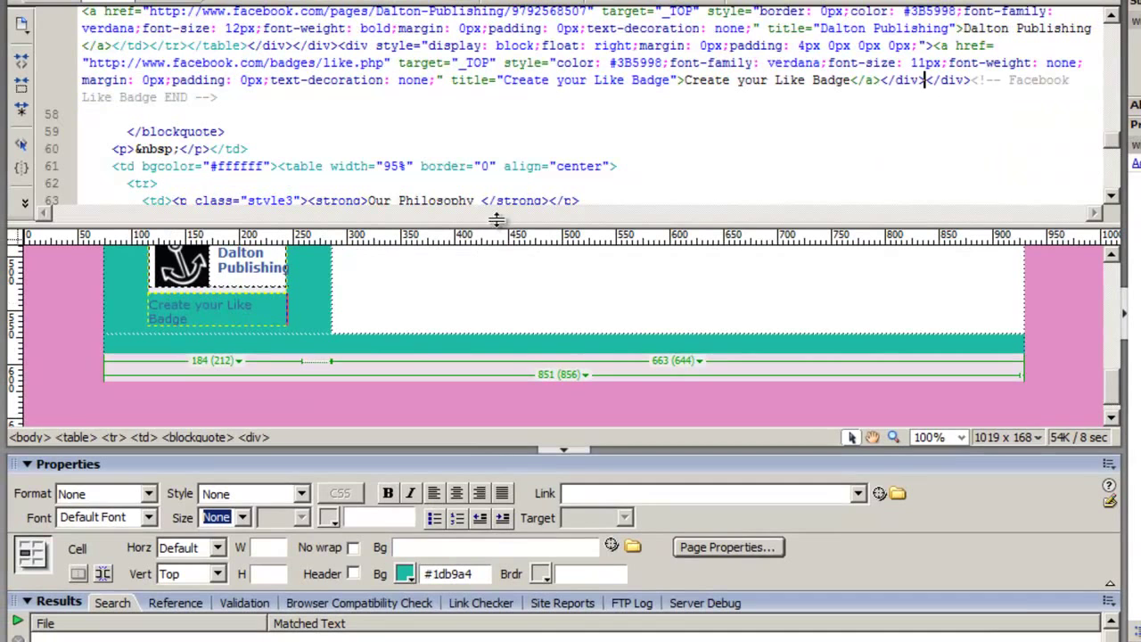
pyautogui.click(249, 95)
pyautogui.press('Return')
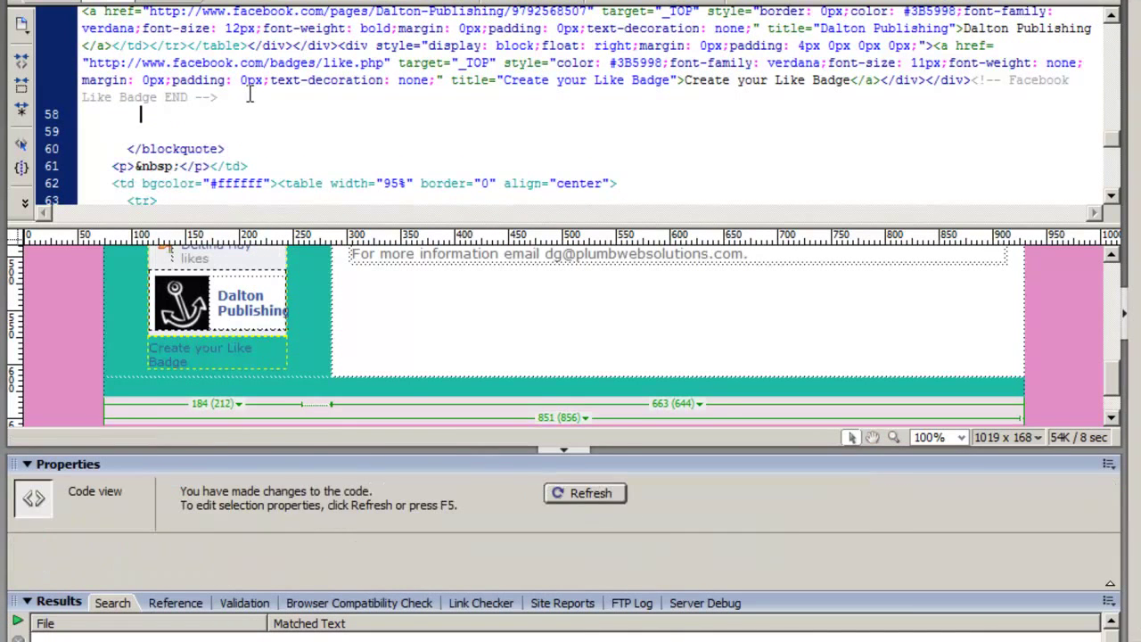
pyautogui.press('Return')
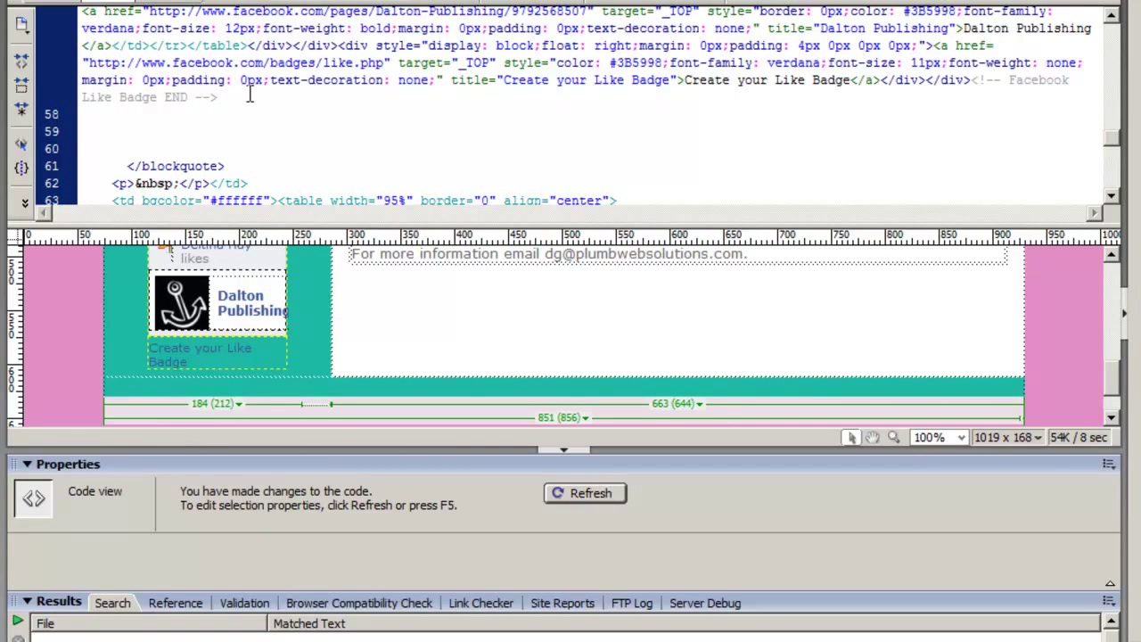
pyautogui.hotkey('ctrl', 'v')
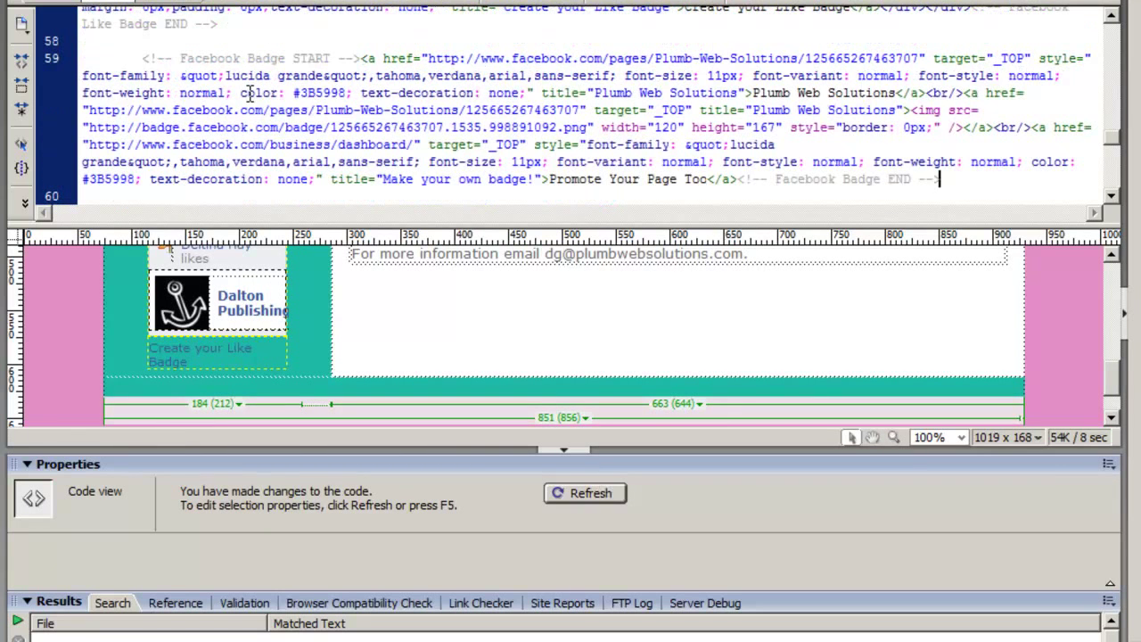
pyautogui.click(320, 269)
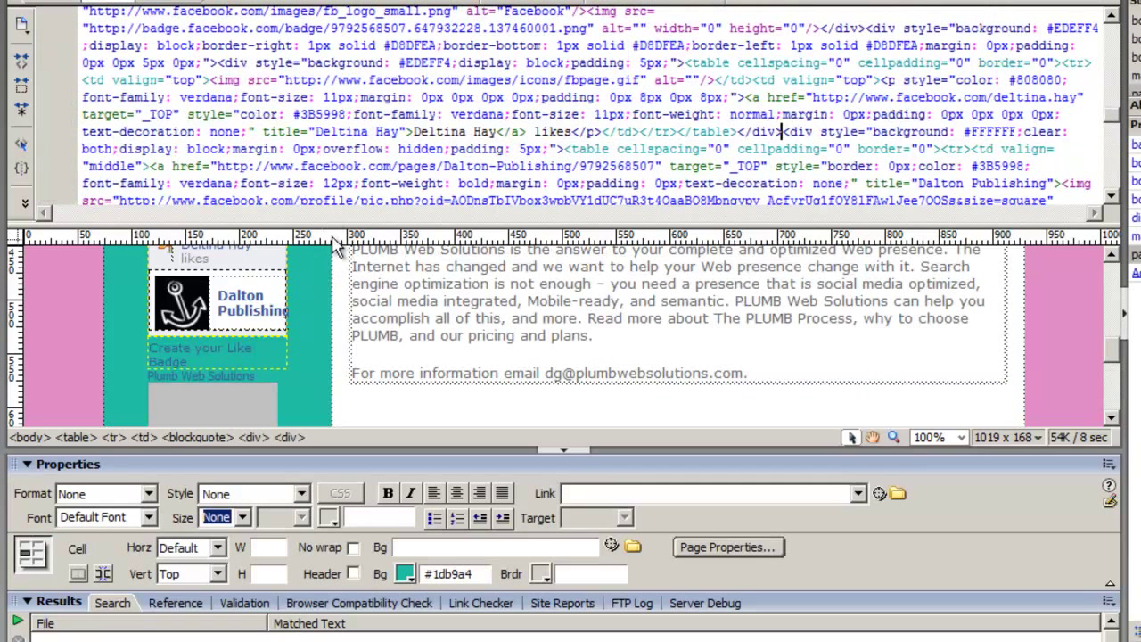
pyautogui.press('F12')
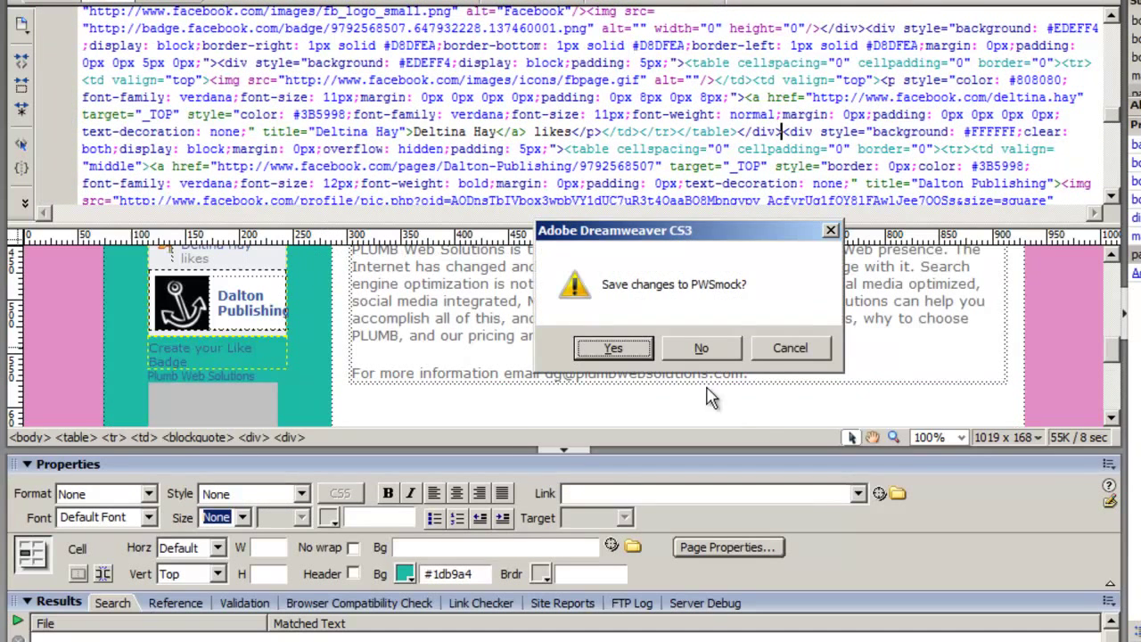
# Save PWSmock and review the Plumb Web Solutions badge beneath the Like badge in the preview.
pyautogui.click(603, 349)
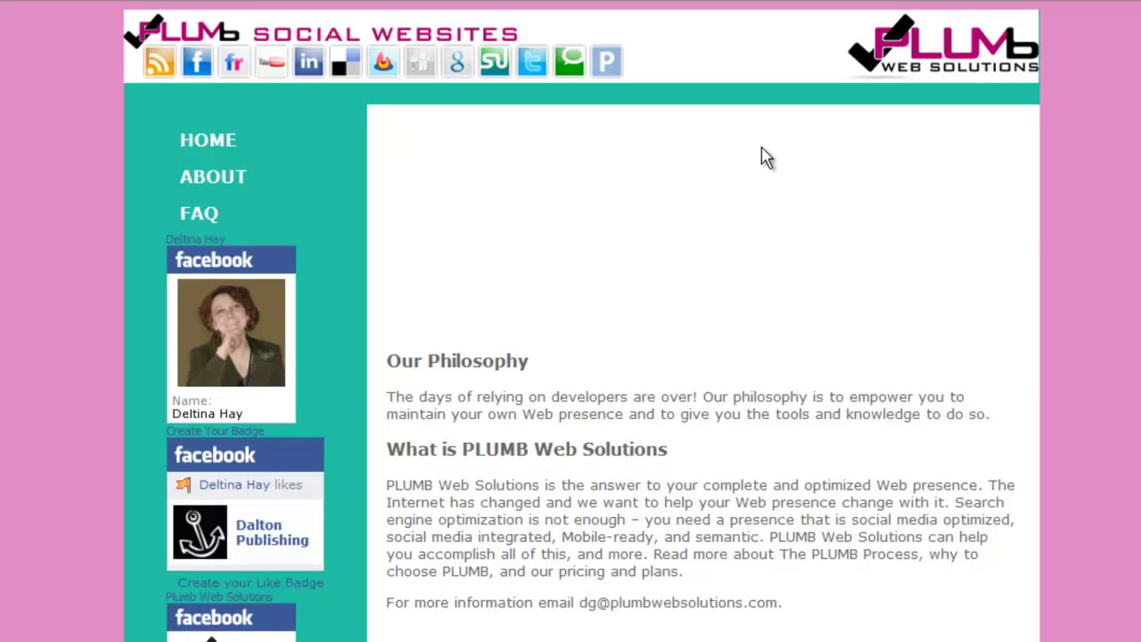
pyautogui.scroll(-3, 704, 356)
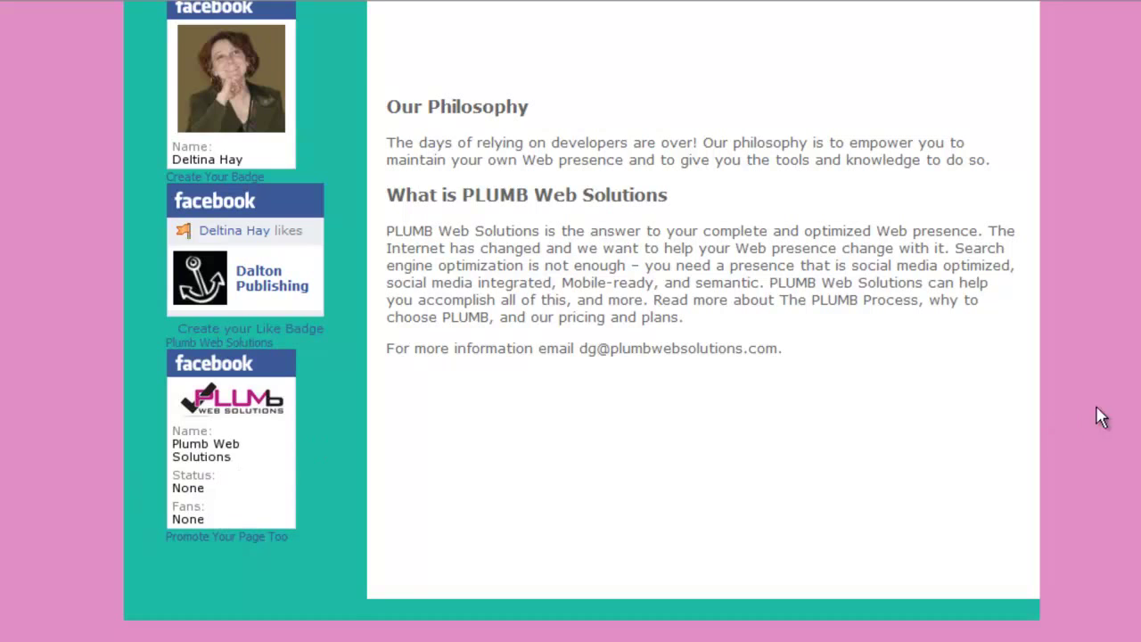
pyautogui.scroll(3, 581, 321)
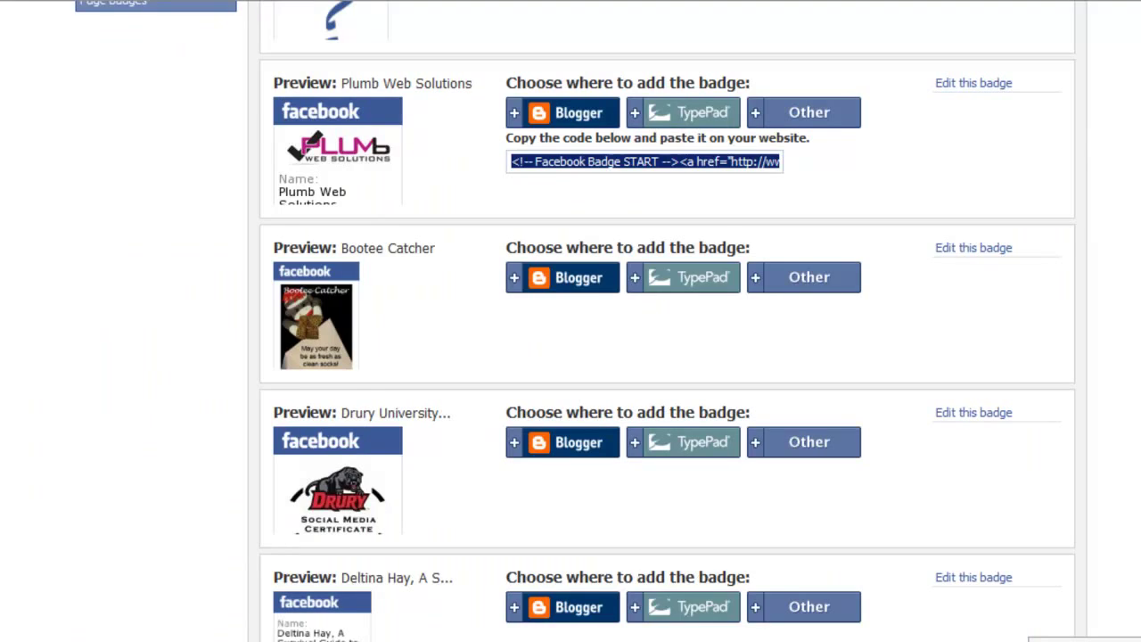
# Return to the Facebook Badges home page from the left sidebar.
pyautogui.scroll(3, 1011, 15)
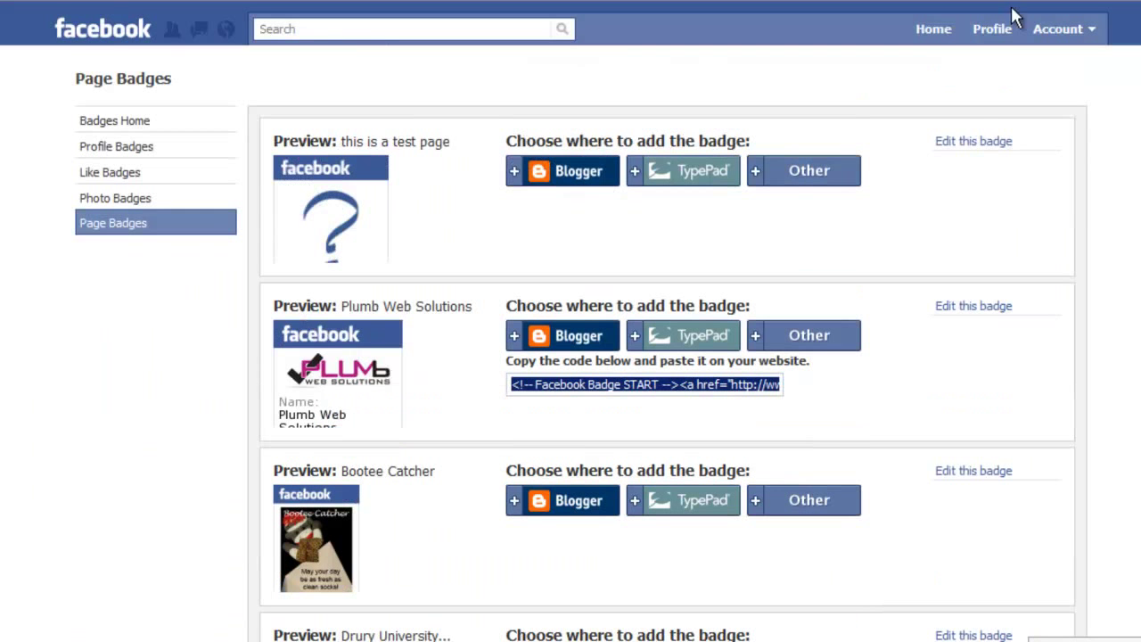
pyautogui.click(96, 125)
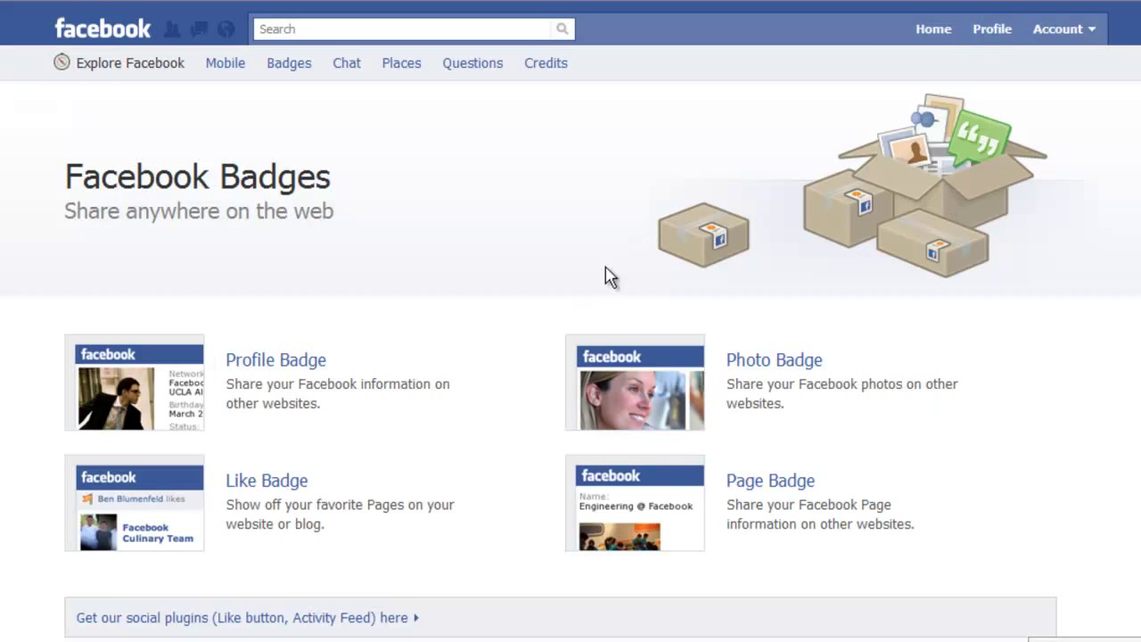